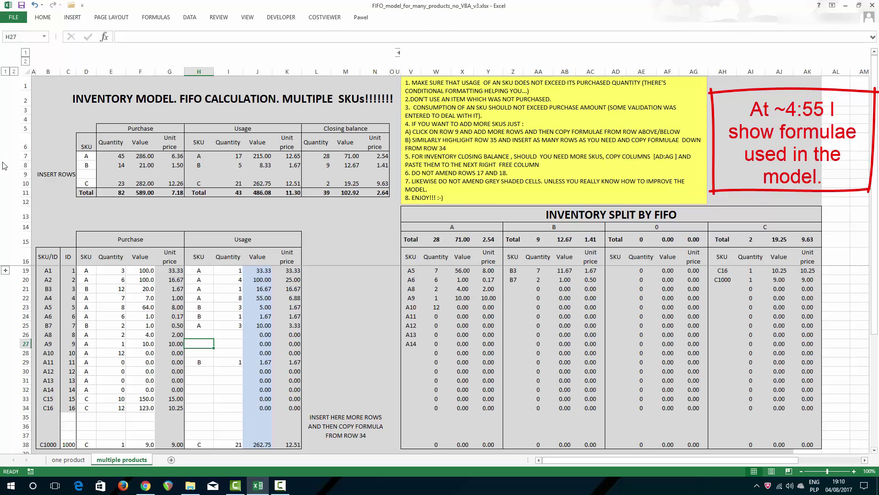
Step: Insert blank summary rows at row 9 and enter SKUs E, F and G in D9:D11
left_click(21, 174)
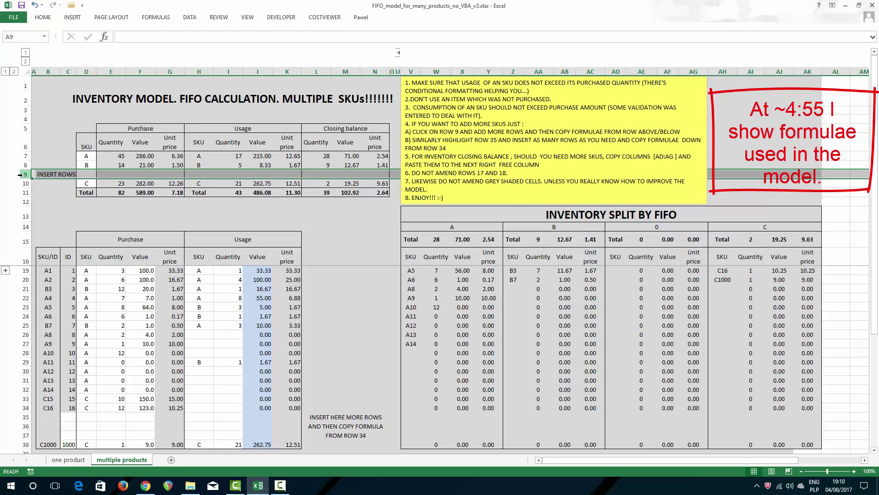
key("ctrl+shift+plus")
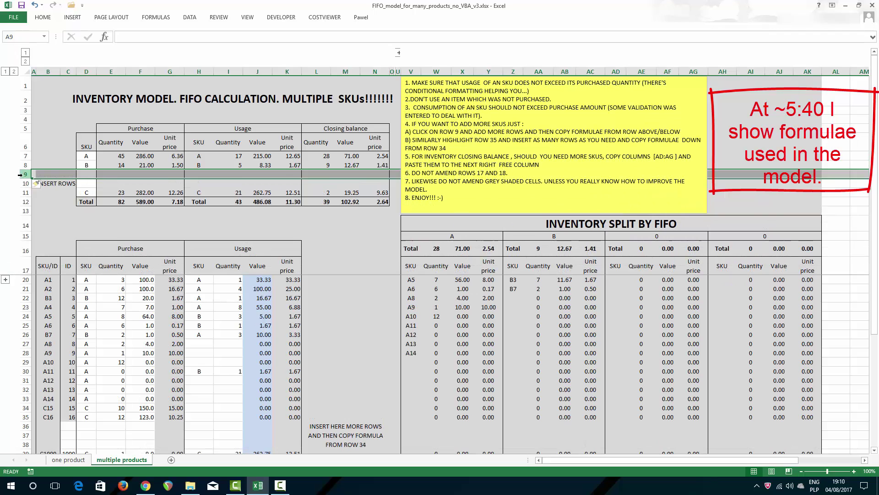
key("ctrl+shift+plus")
key("ctrl+shift+plus")
key("ctrl+shift+plus")
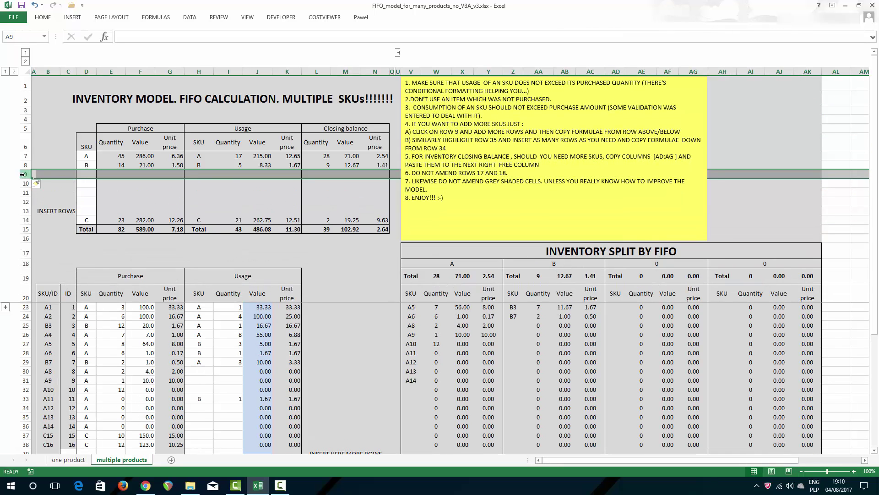
left_click(85, 174)
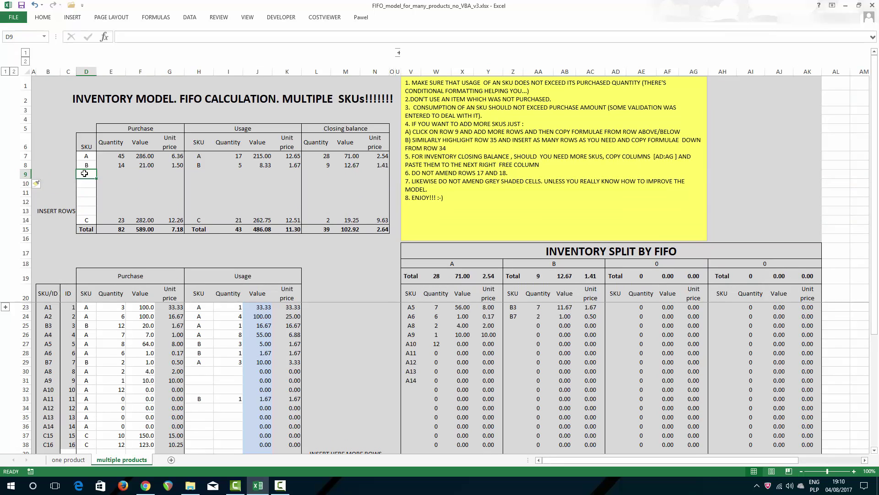
type("E")
key("Return")
type("F")
key("Return")
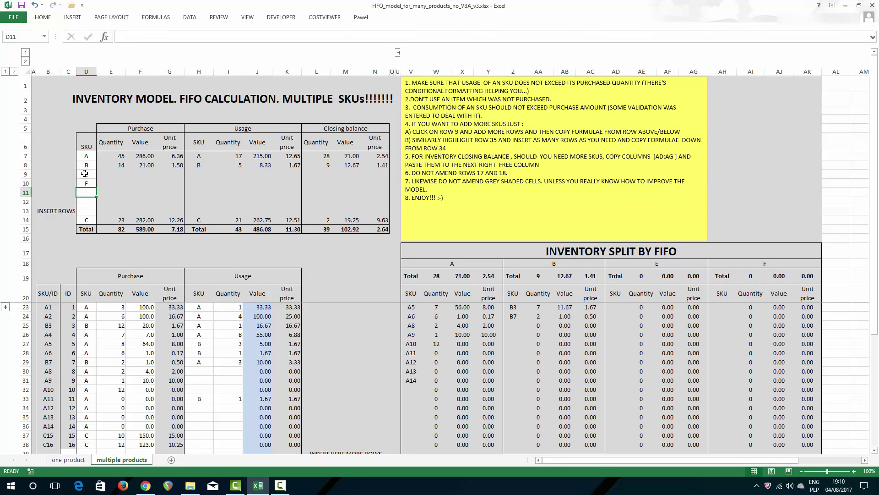
type("G")
key("Return")
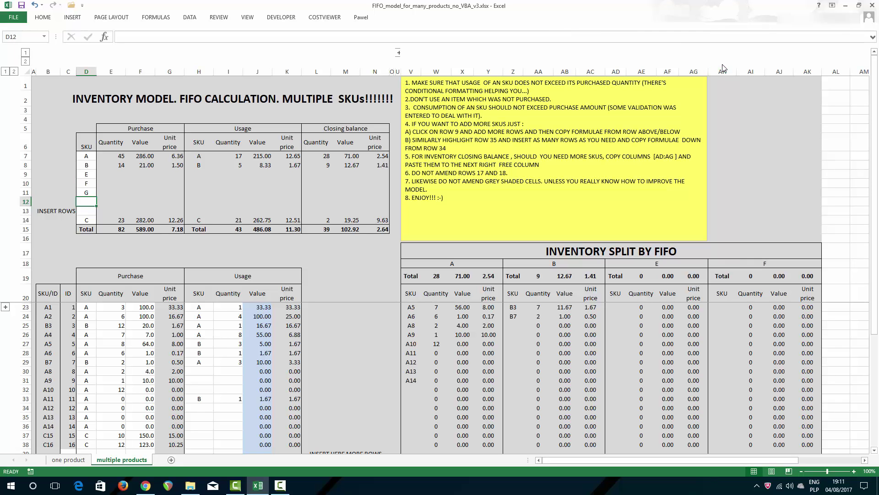
Step: Copy the last FIFO split block (AH:AK) and paste it across columns AL:BE
left_click_drag(723, 68, 808, 65)
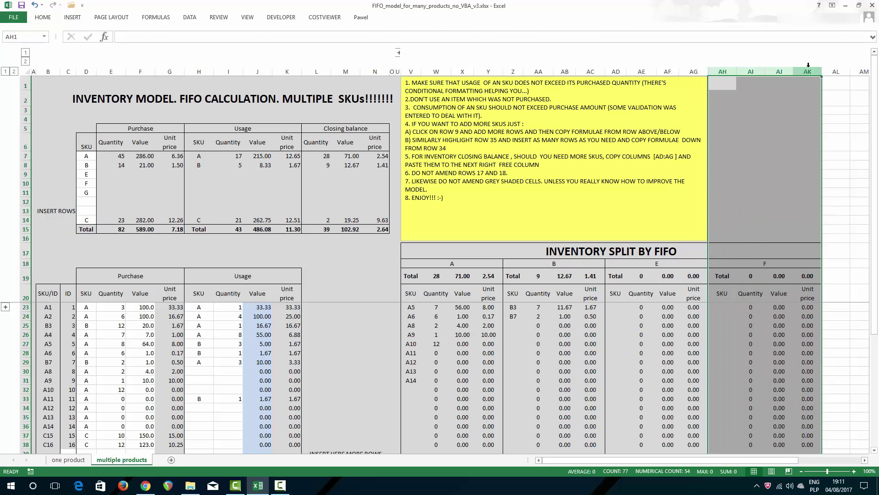
key("ctrl+c")
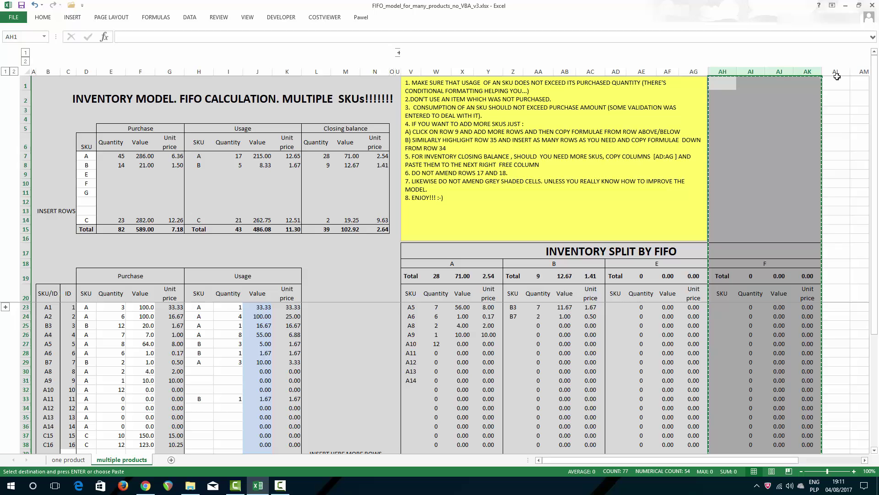
left_click(836, 72)
left_click_drag(836, 71, 653, 75)
key("ctrl+v")
Step: Insert new blank batch rows above the C1000 line
left_click(348, 157)
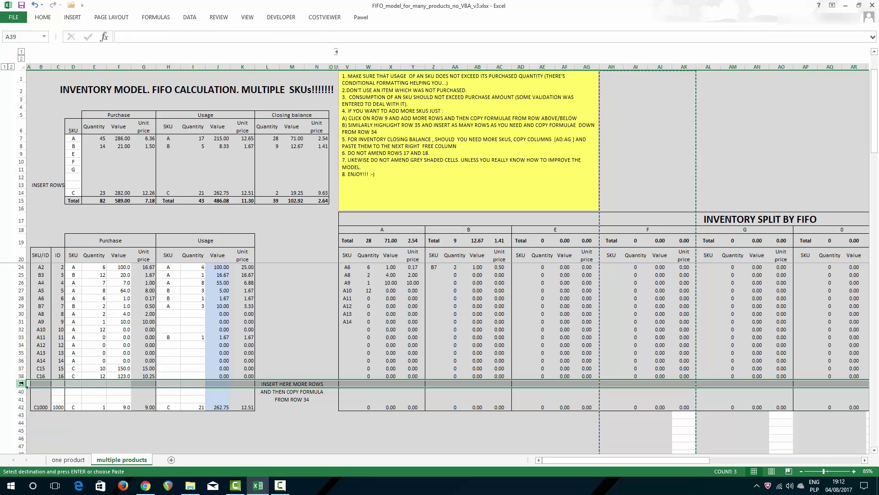
key("ctrl+plus")
key("ctrl+plus")
key("ctrl+plus")
key("ctrl+plus")
key("ctrl+plus")
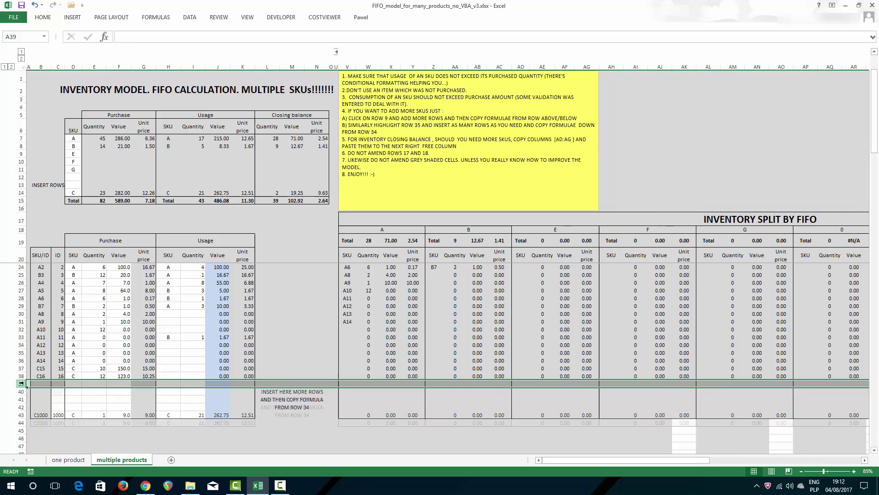
left_click_drag(21, 383, 21, 415)
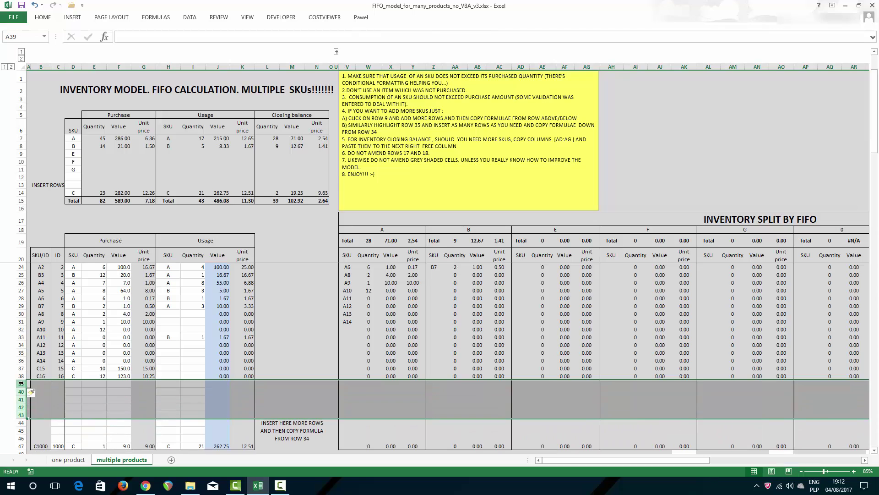
key("ctrl+plus")
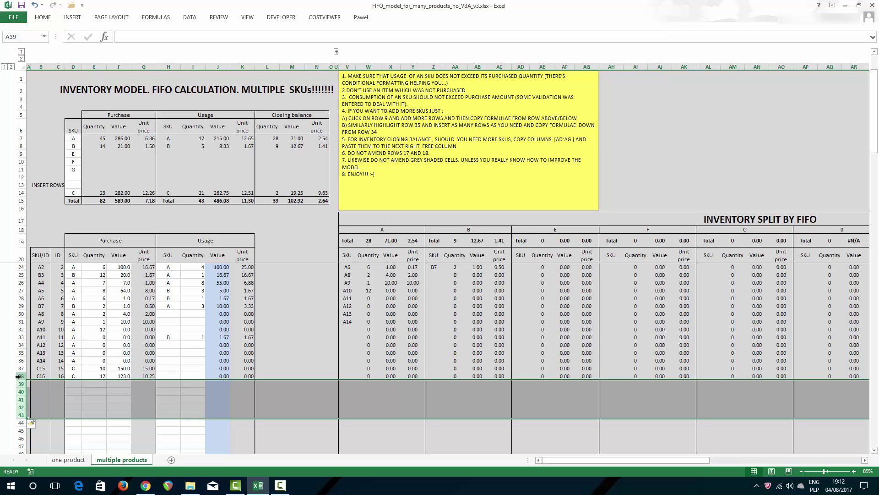
Step: Try pasting the C16 batch row into the new rows, undoing it and dismissing the array error
left_click(19, 376)
key("ctrl+c")
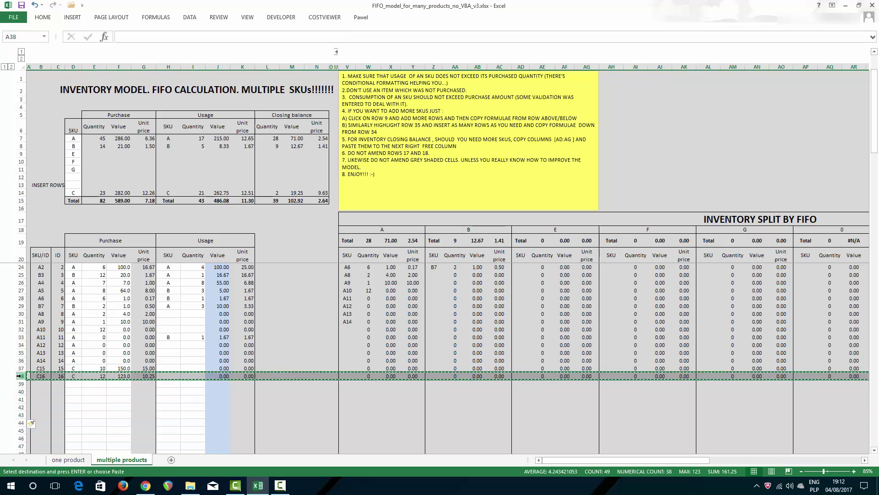
left_click_drag(19, 383, 24, 435)
key("Return")
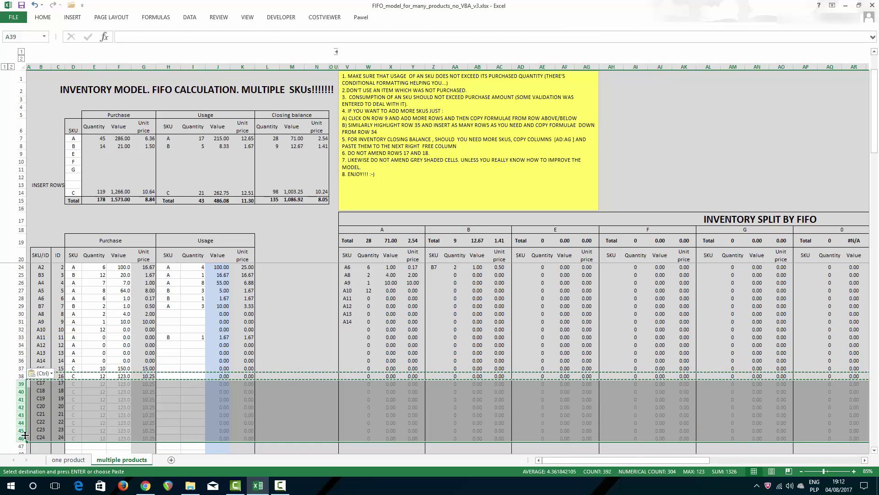
key("ctrl+z")
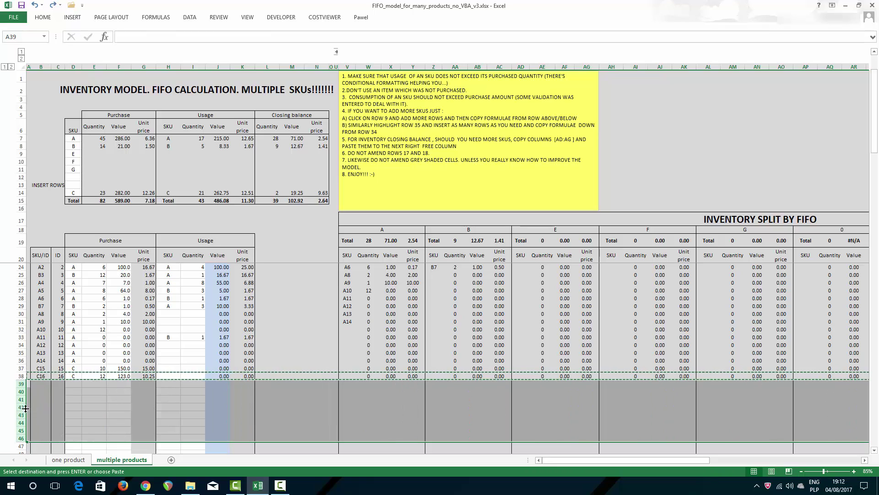
left_click(19, 376)
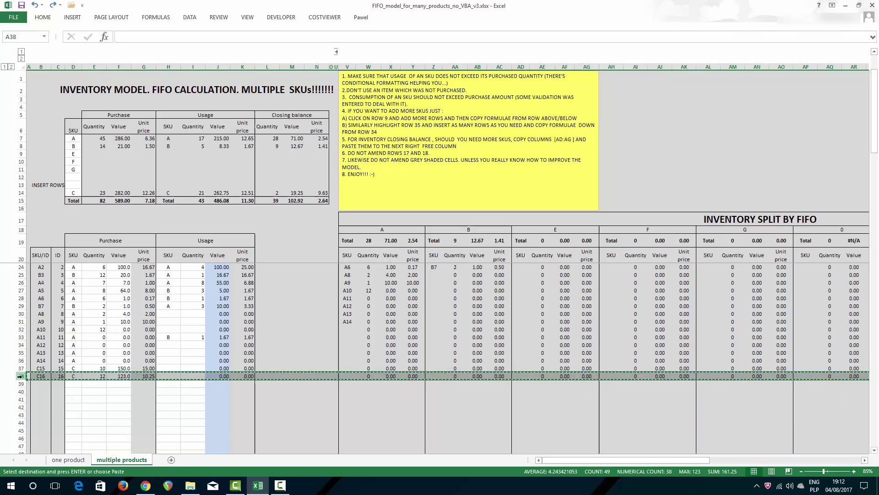
left_click_drag(20, 376, 21, 411)
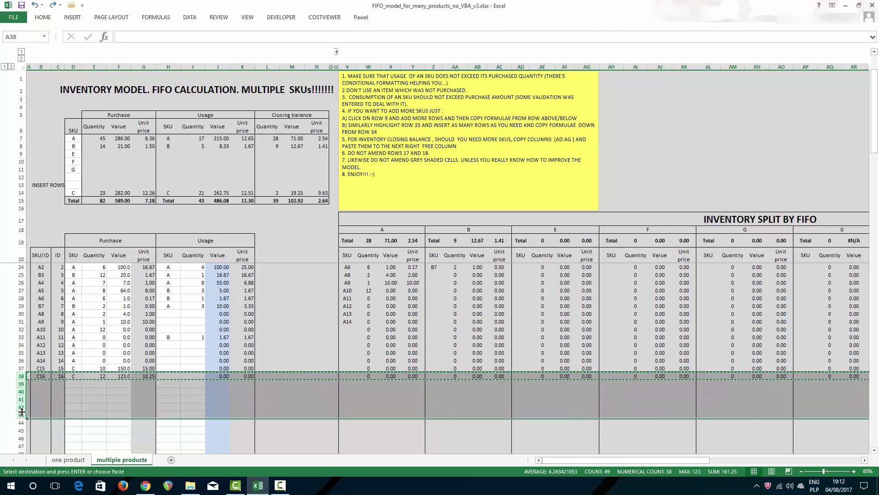
key("ctrl+v")
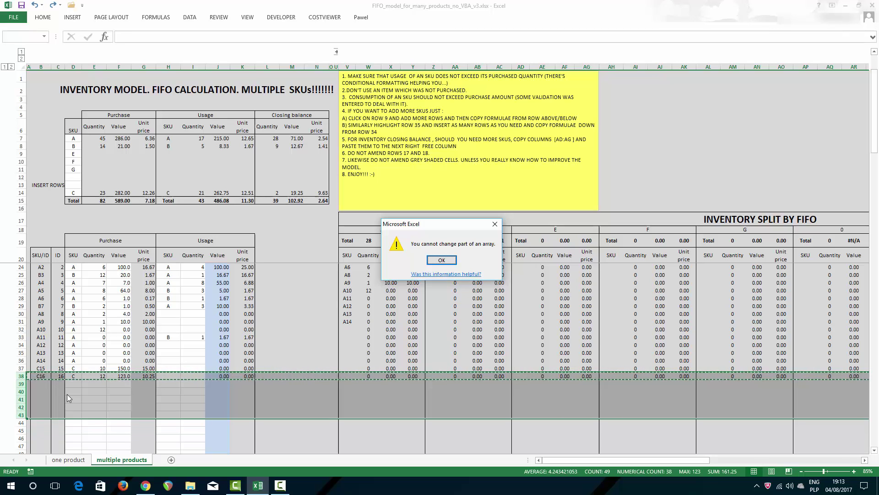
left_click(442, 259)
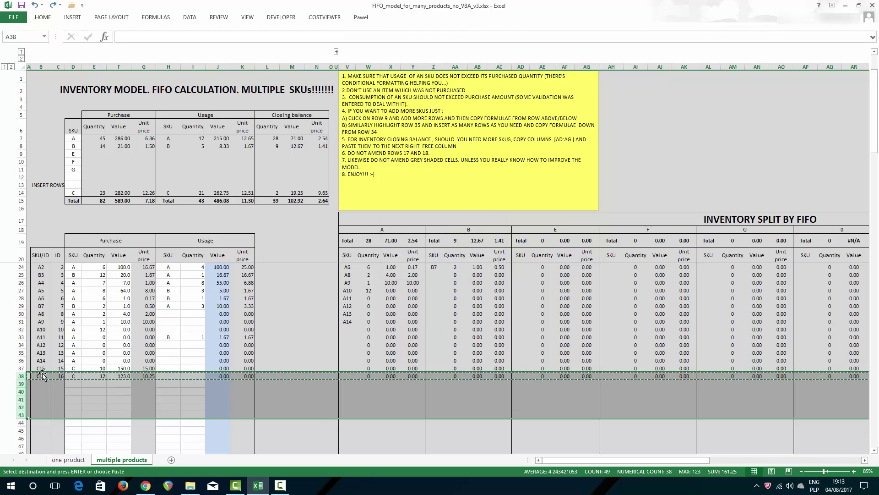
key("Escape")
Step: Copy the C16 batch row into rows 39–44 to create batches C17–C22
left_click(21, 375)
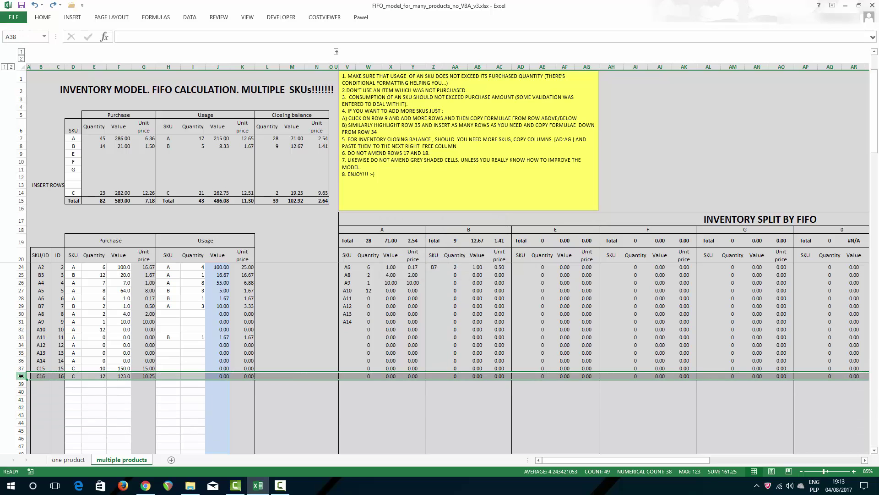
key("ctrl+c")
left_click_drag(21, 383, 21, 422)
key("ctrl+v")
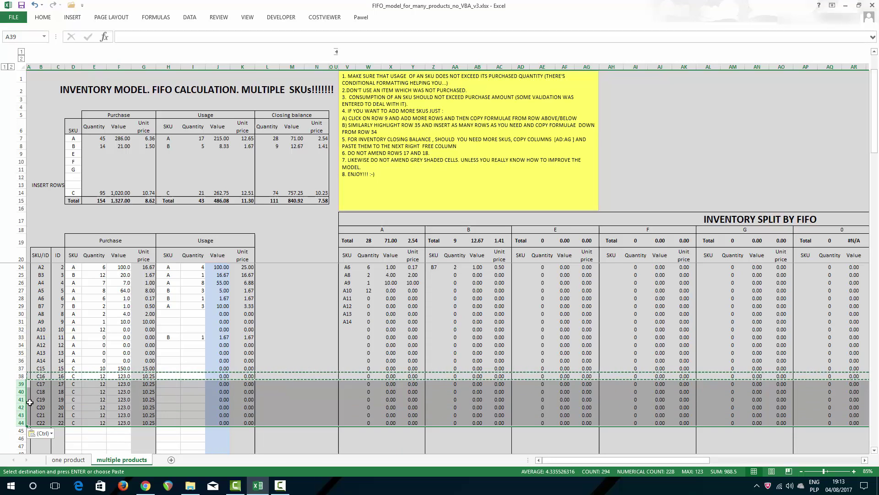
left_click(56, 359)
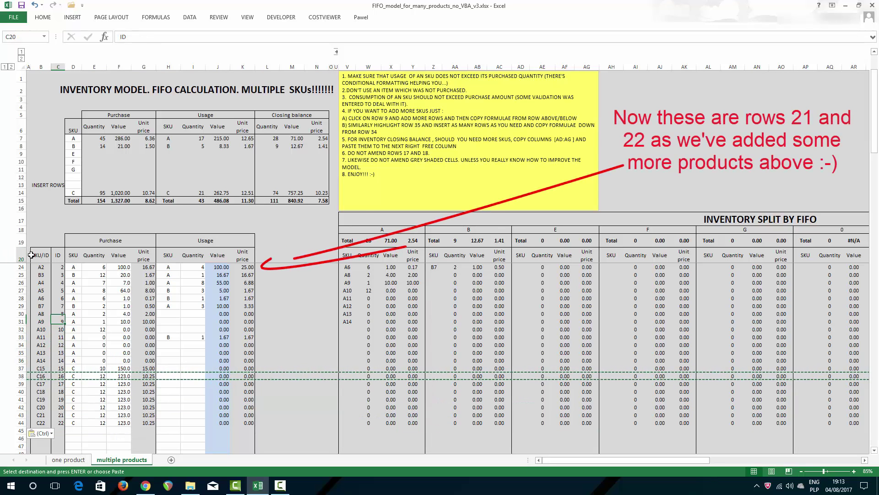
key("Up")
key("Up")
key("Up")
key("Up")
key("Up")
key("Up")
key("Up")
key("Up")
key("Up")
key("Up")
key("Up")
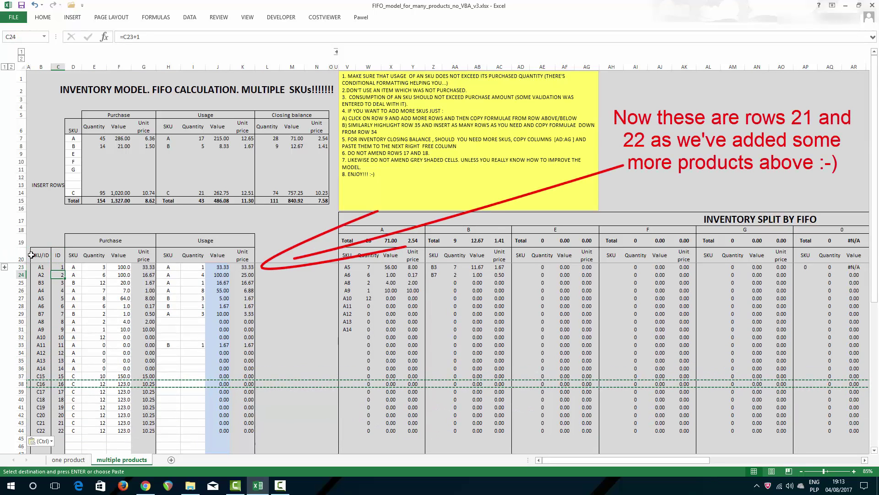
left_click(4, 266)
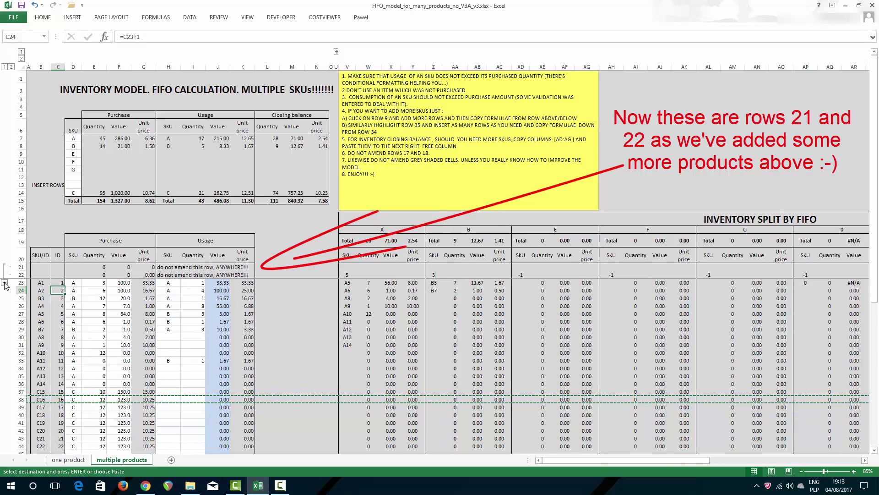
left_click(5, 283)
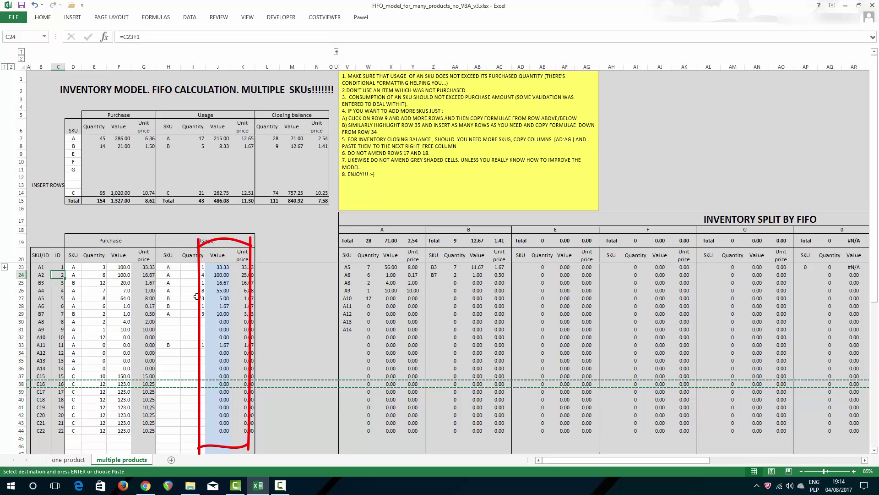
left_click(216, 289)
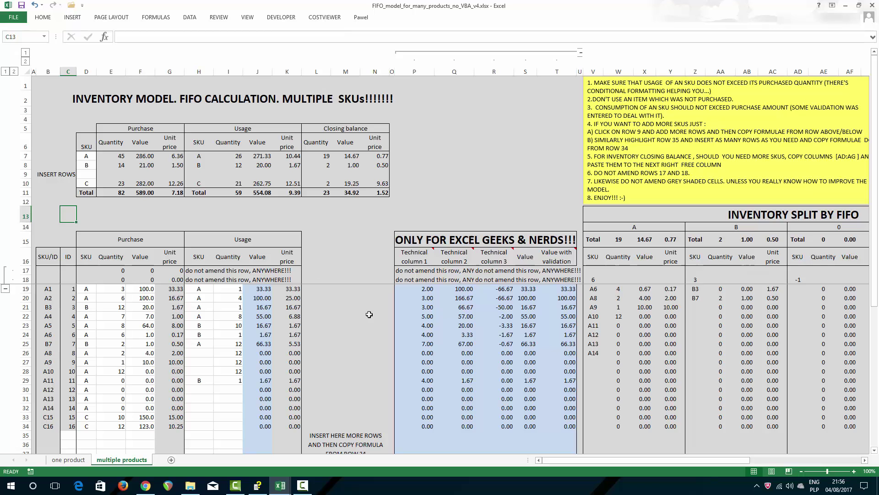
left_click_drag(400, 239, 570, 380)
left_click(422, 193)
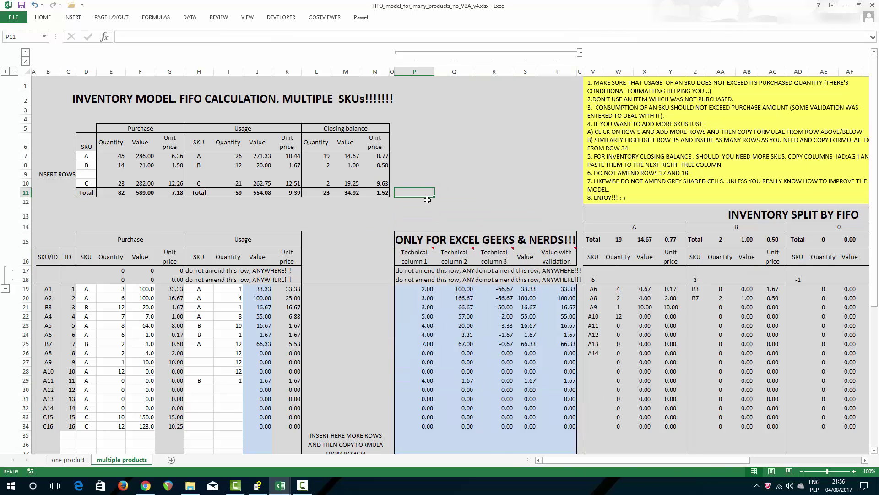
mouse_move(410, 261)
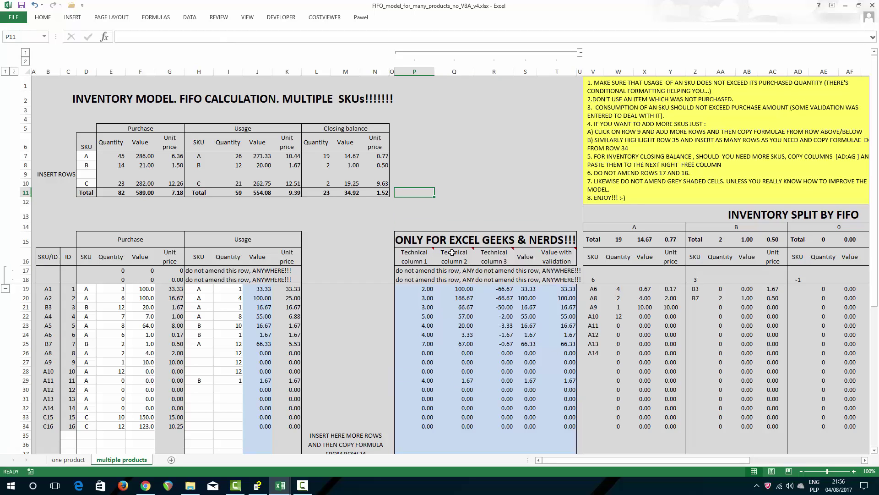
mouse_move(458, 253)
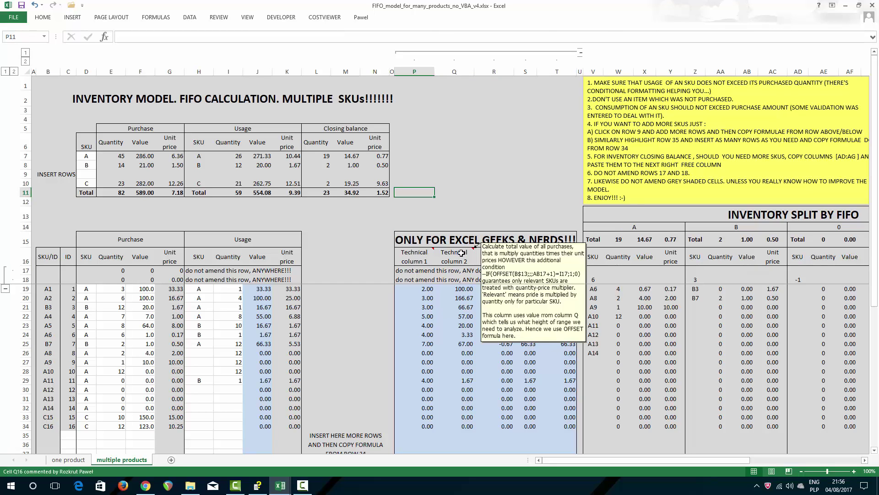
mouse_move(487, 252)
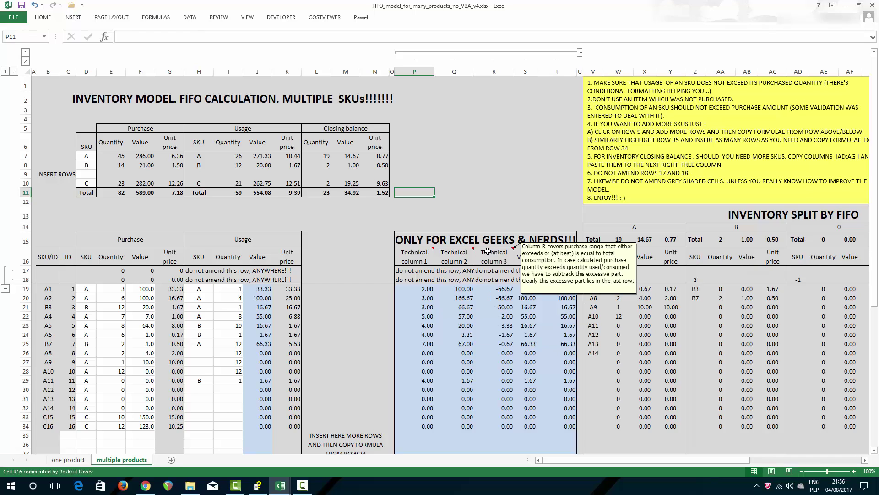
mouse_move(549, 257)
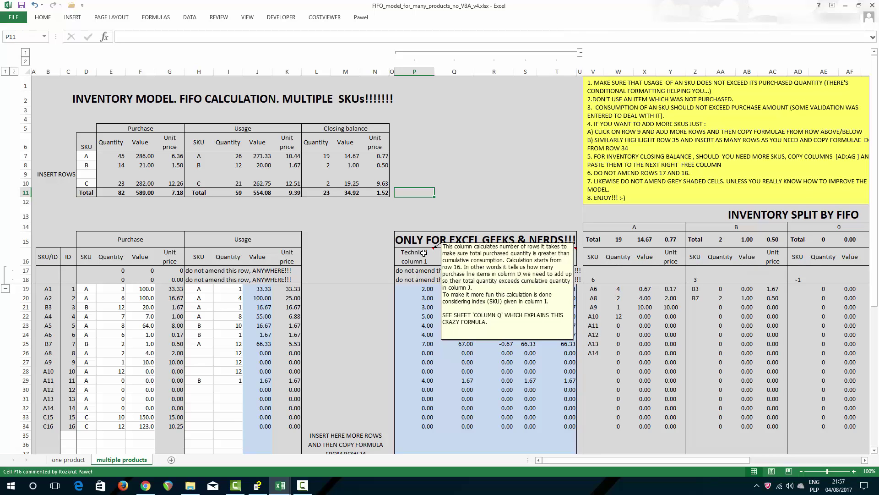
Step: Turn on Show Formulas and autofit all columns of the sheet
left_click(101, 226)
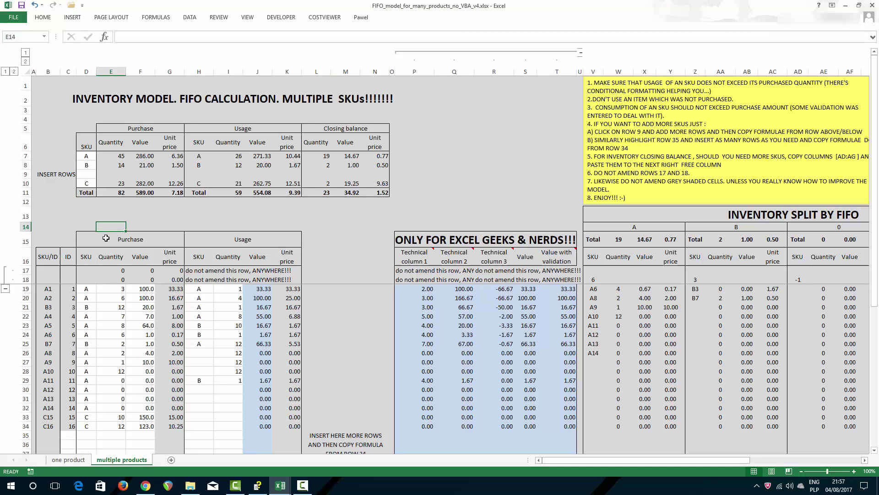
key("ctrl+grave")
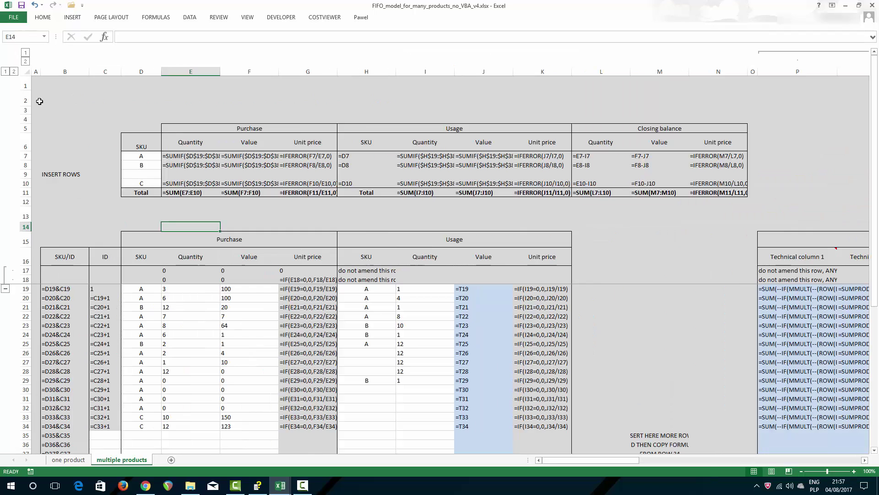
left_click(27, 71)
double_click(88, 74)
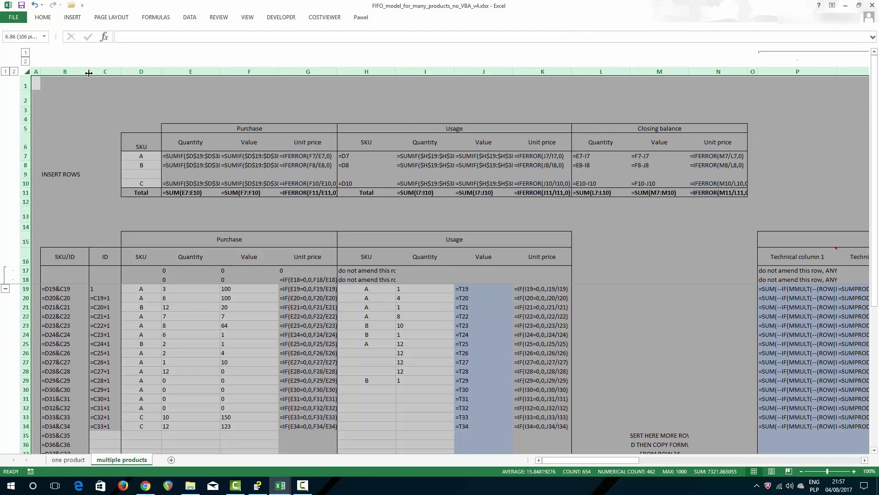
left_click(165, 210)
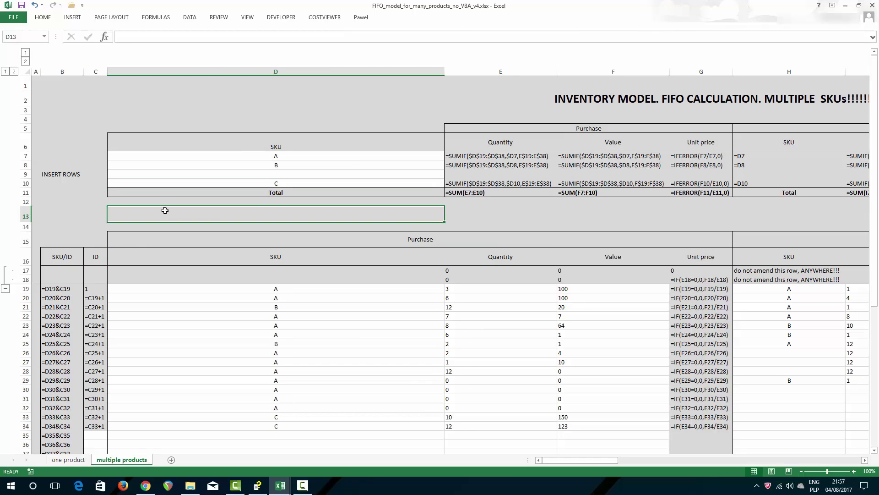
Step: Step through the purchase, usage, closing balance, Technical column and Value formulas in row 21
key("Right")
key("Right")
key("Right")
key("Right")
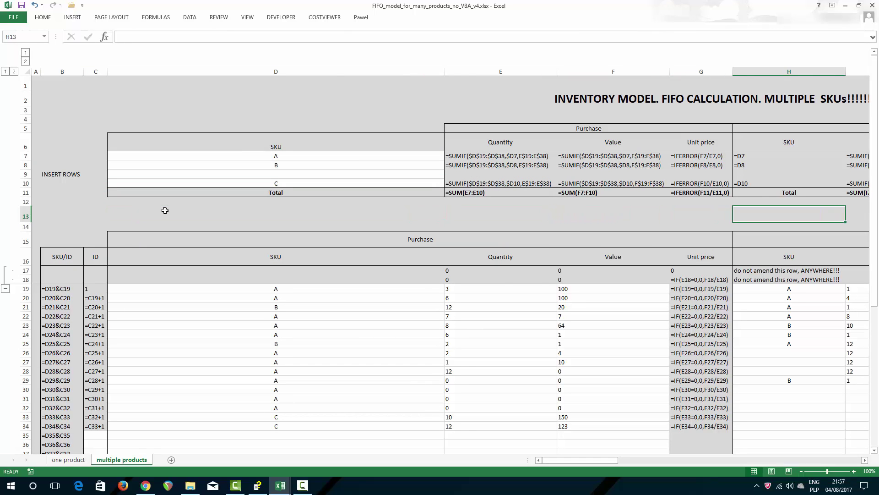
key("Right")
key("Right")
key("Right")
key("Right")
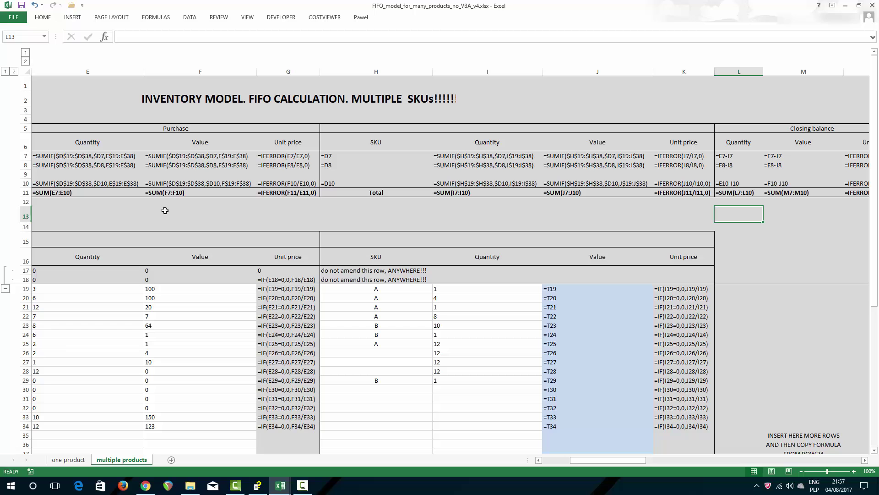
key("Right")
key("Right")
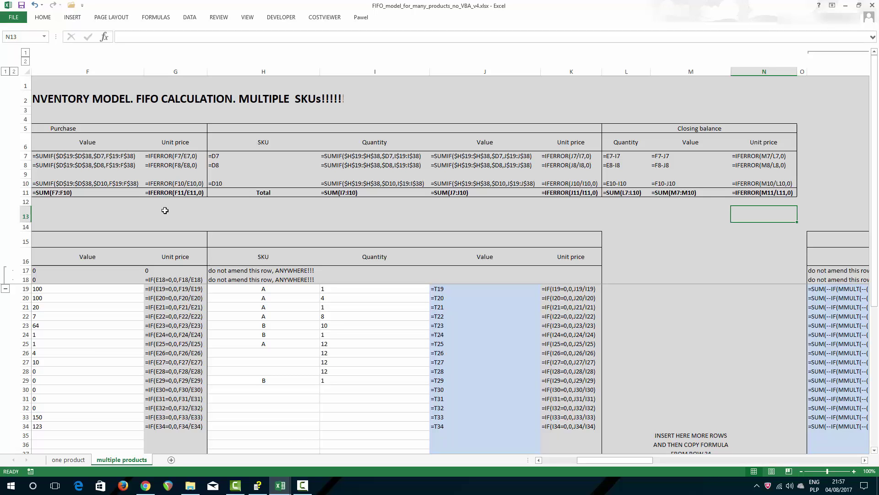
key("Right")
key("Right")
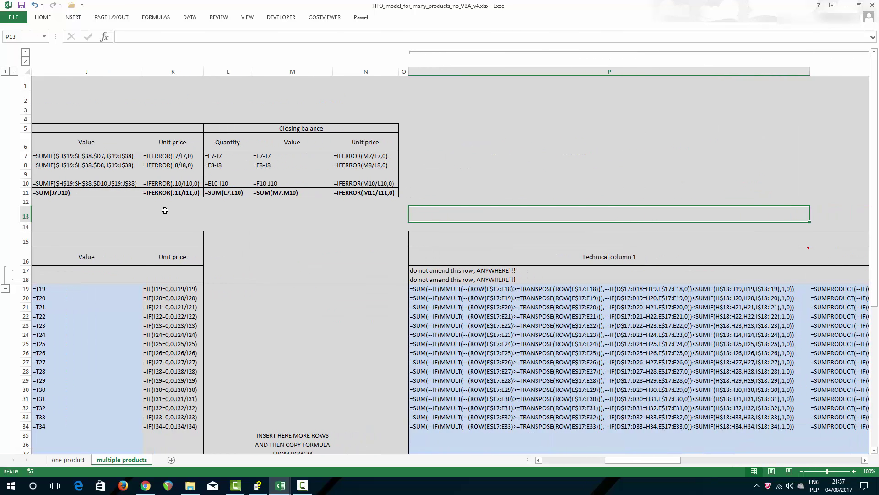
key("Down")
key("Down")
key("Down")
key("Down")
key("Down")
key("Down")
key("Down")
key("Down")
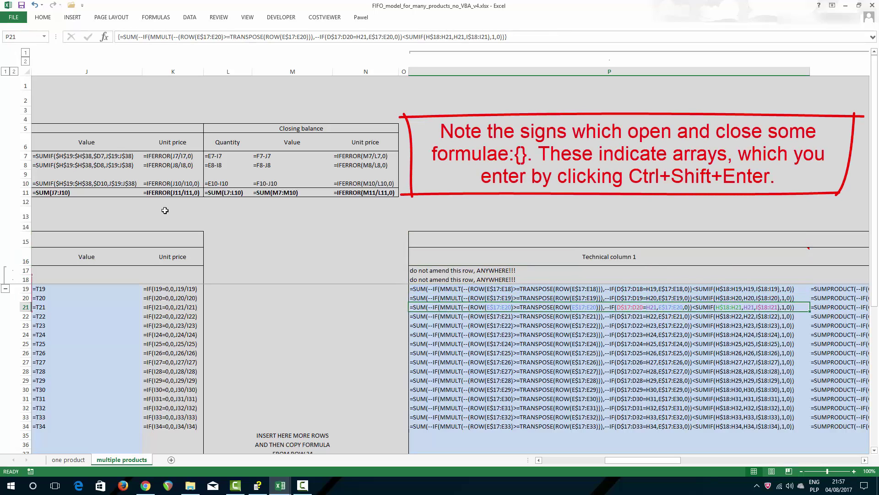
key("Right")
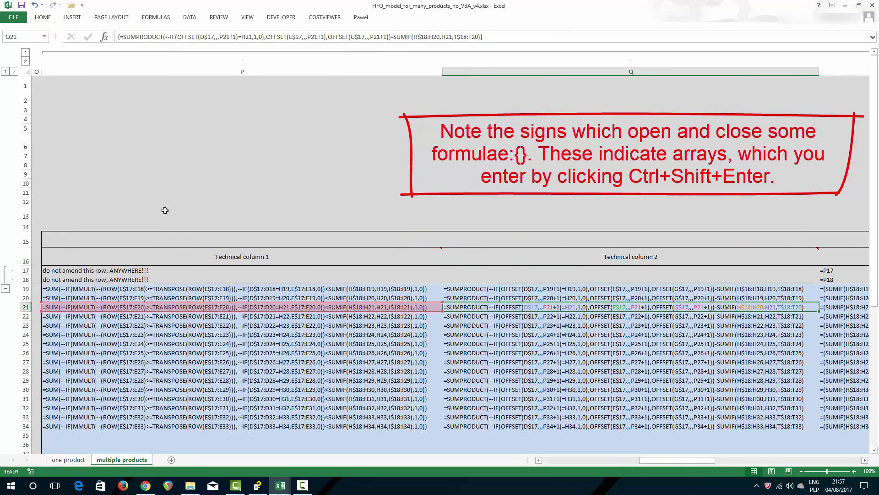
key("Right")
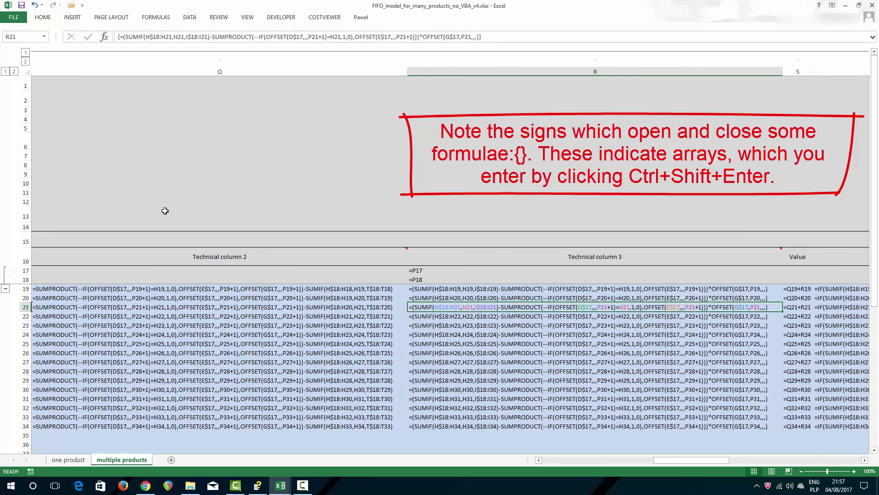
key("Right")
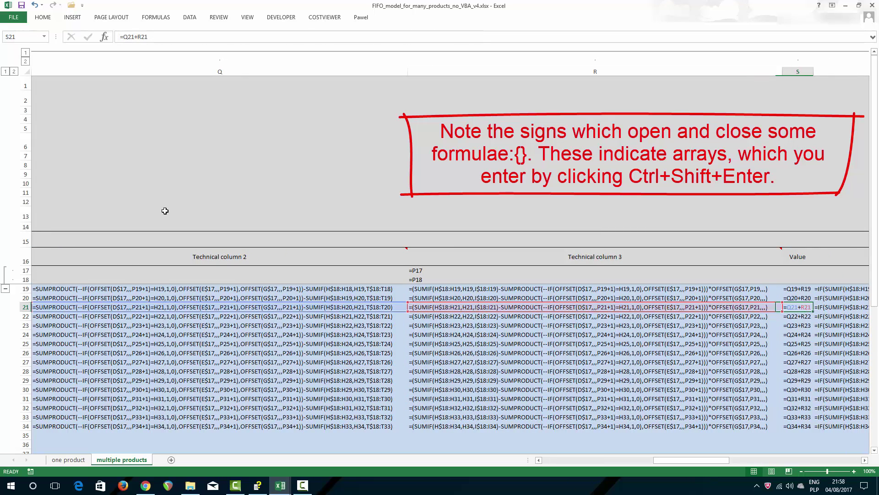
key("Right")
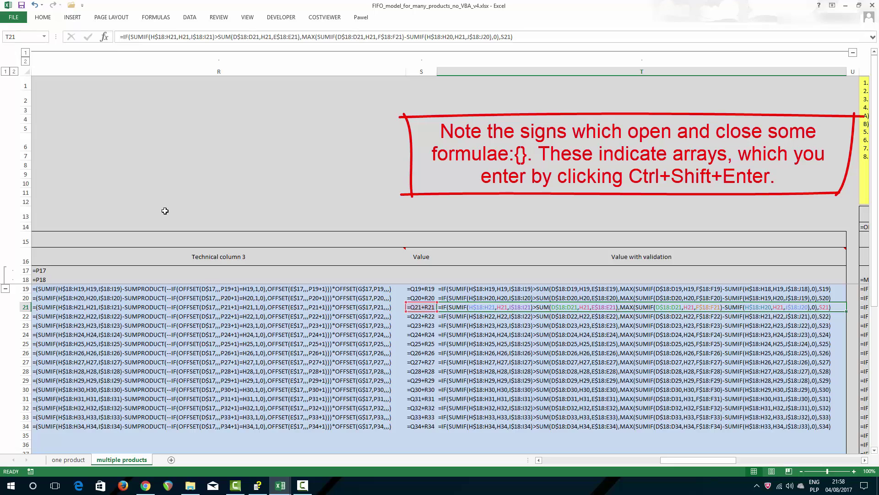
key("Right")
key("Right")
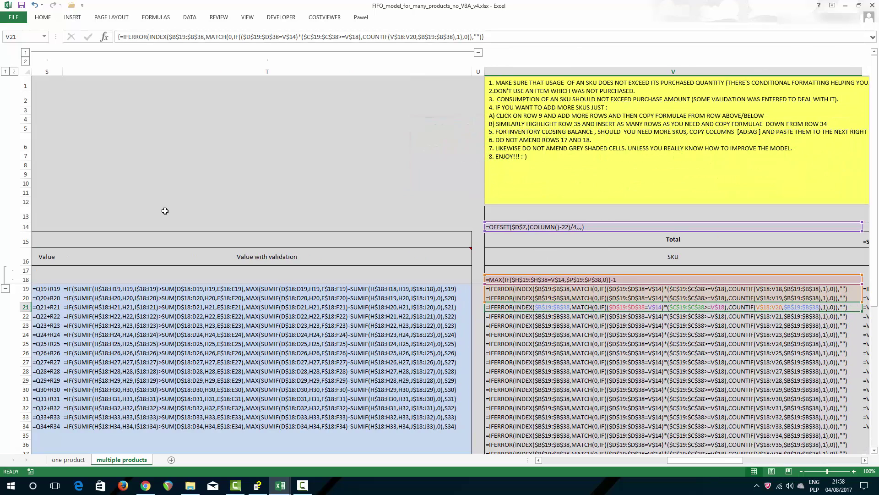
key("Right")
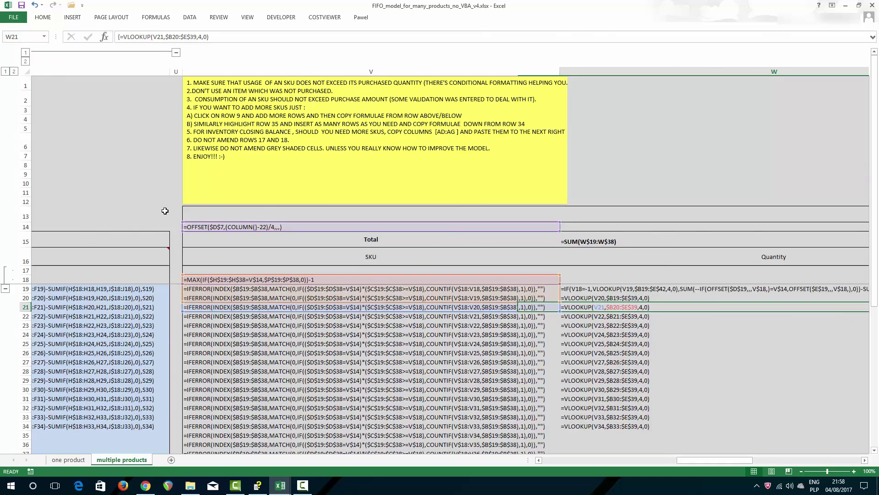
key("Left")
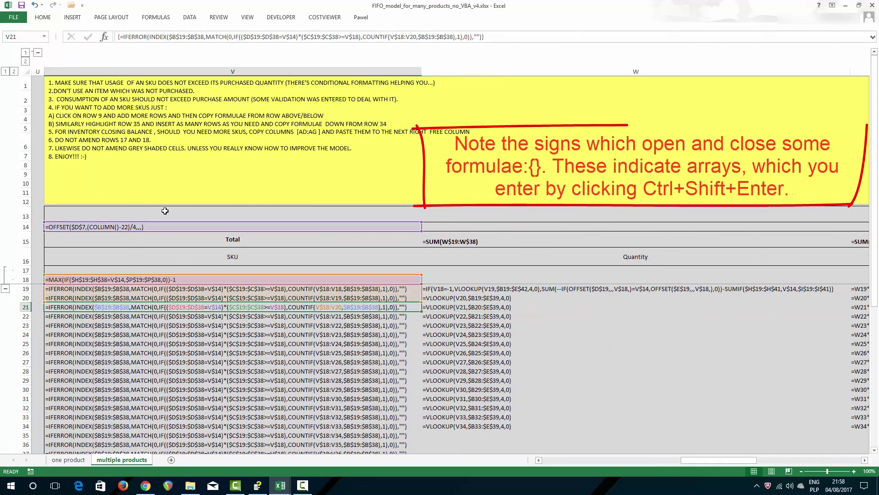
key("Up")
key("Up")
key("Up")
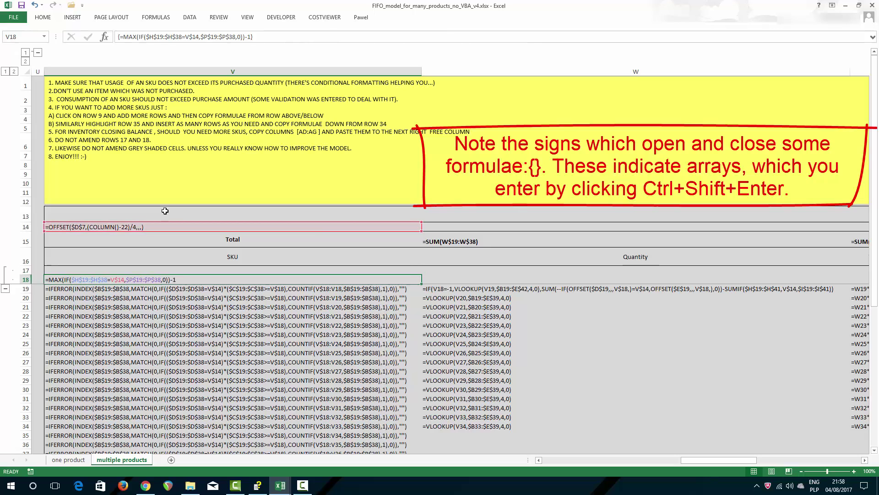
key("Down")
key("Right")
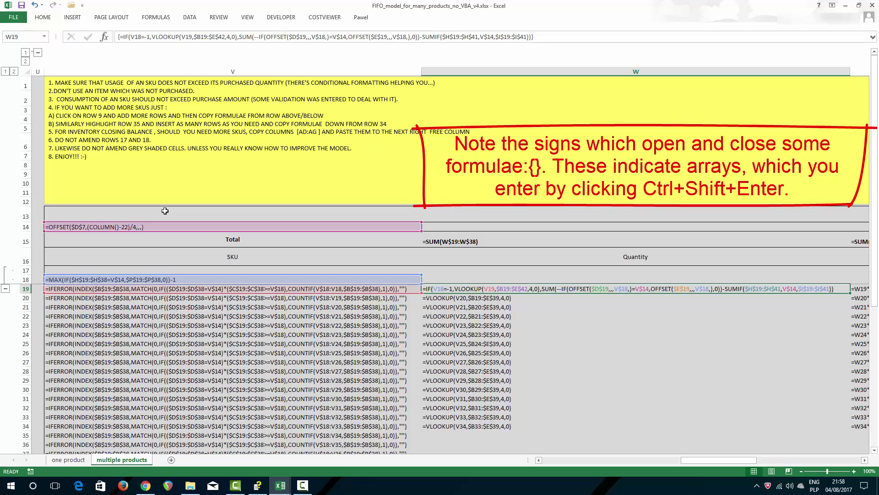
key("Down")
key("Down")
key("Down")
key("Down")
key("Down")
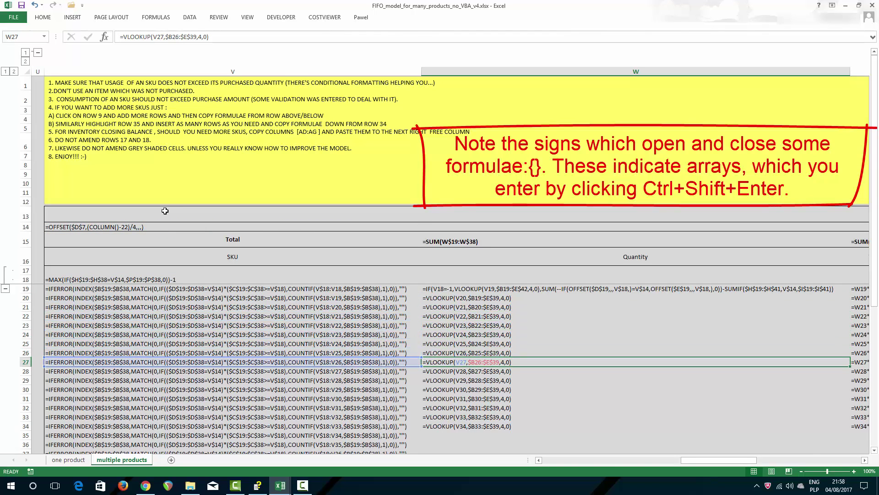
key("Up")
key("Up")
key("Up")
key("Up")
key("Up")
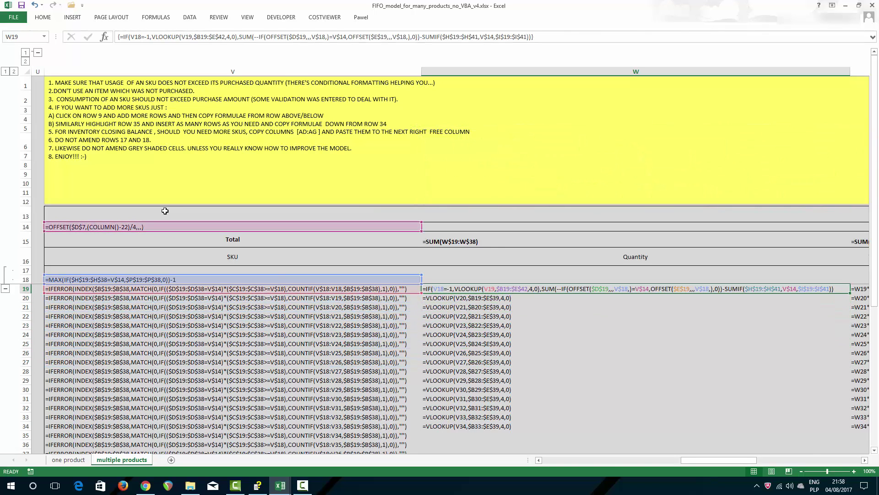
key("Right")
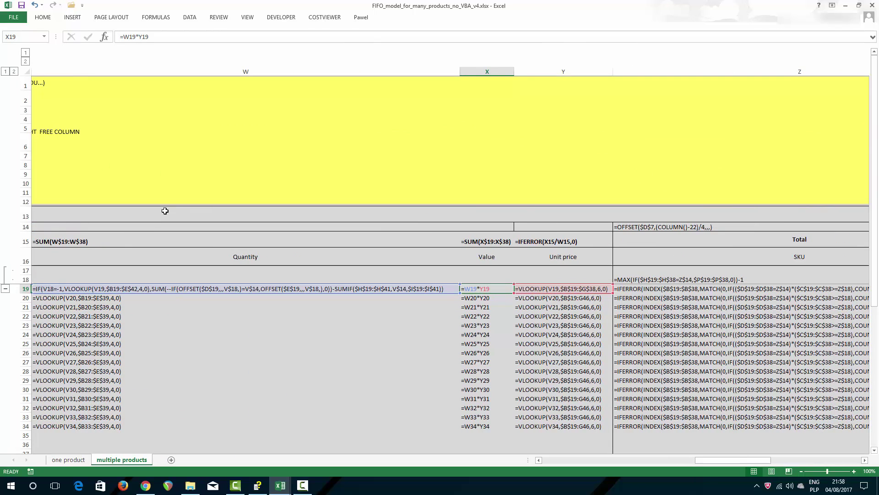
key("Right")
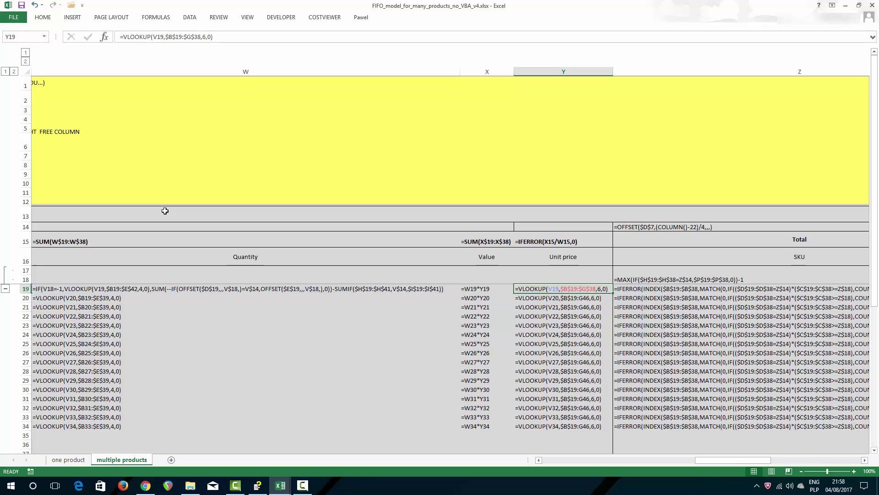
key("Left")
key("Left")
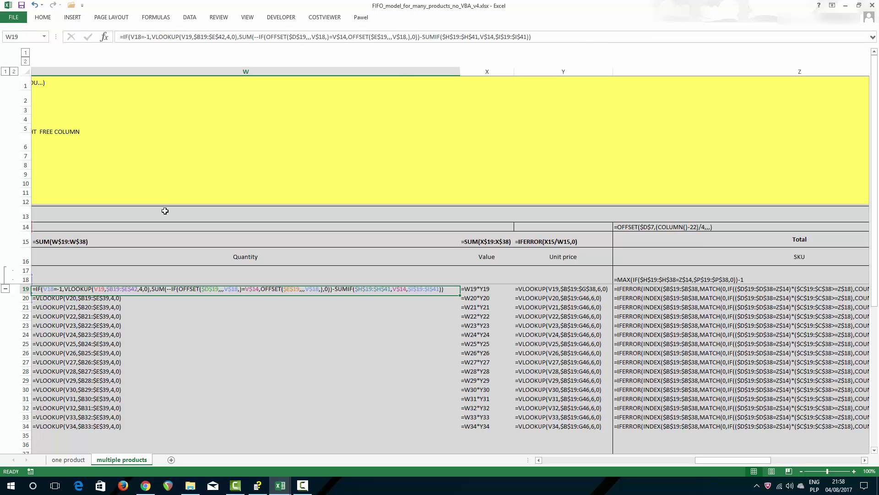
key("Left")
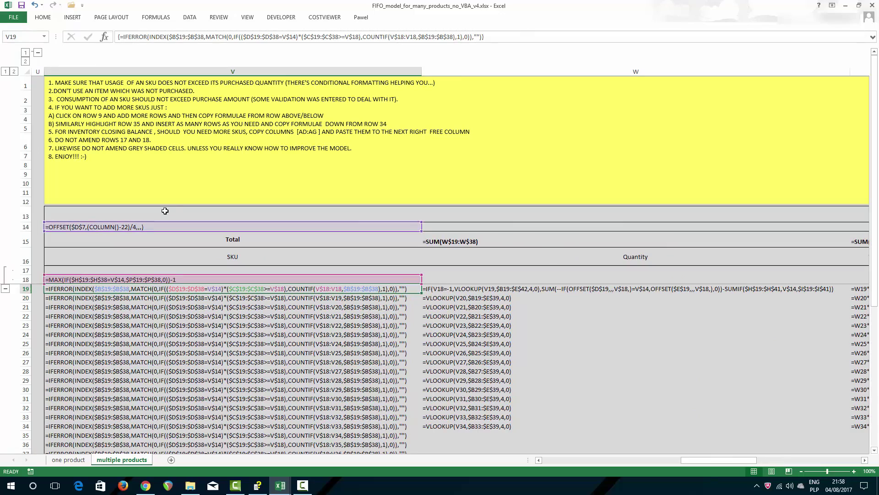
key("Up")
key("Up")
key("Up")
key("Up")
key("Up")
key("Up")
key("Up")
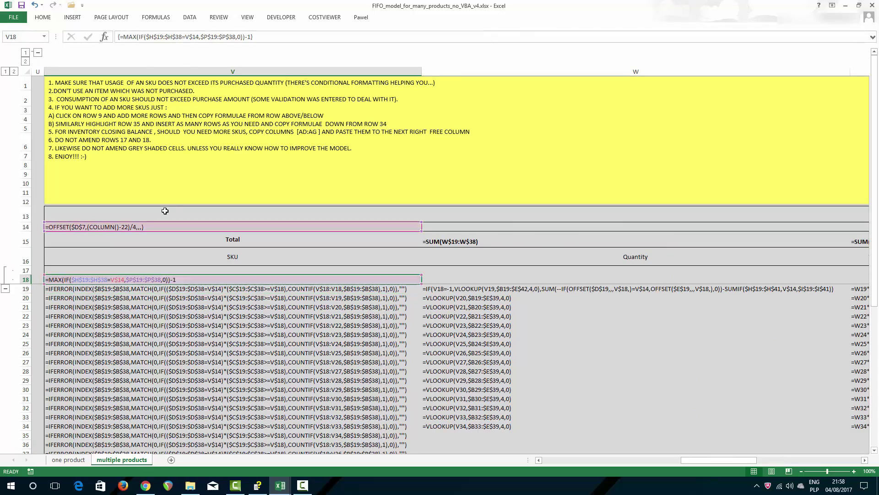
Step: Return to the leftmost columns and switch off Show Formulas with Ctrl+`
key("Left")
key("Left")
key("Left")
key("Left")
key("Left")
key("Left")
key("Left")
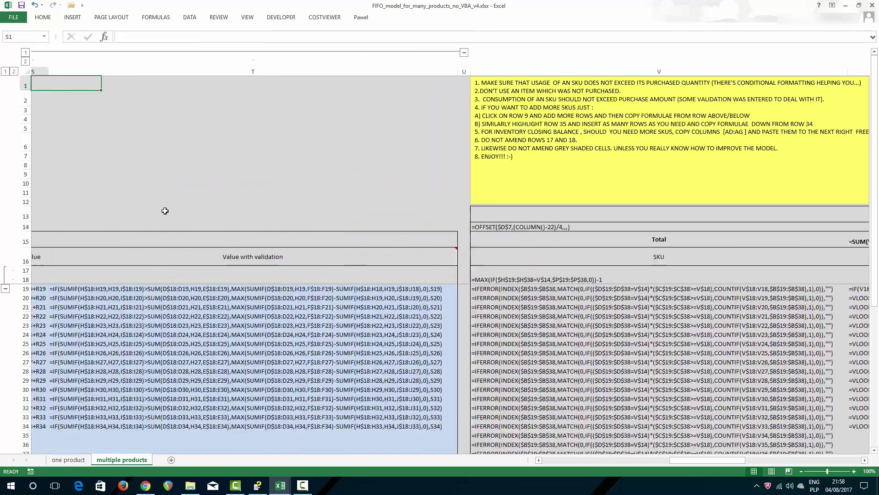
key("Left")
key("Left")
key("Left")
key("Left")
key("Left")
key("Left")
key("Left")
key("Left")
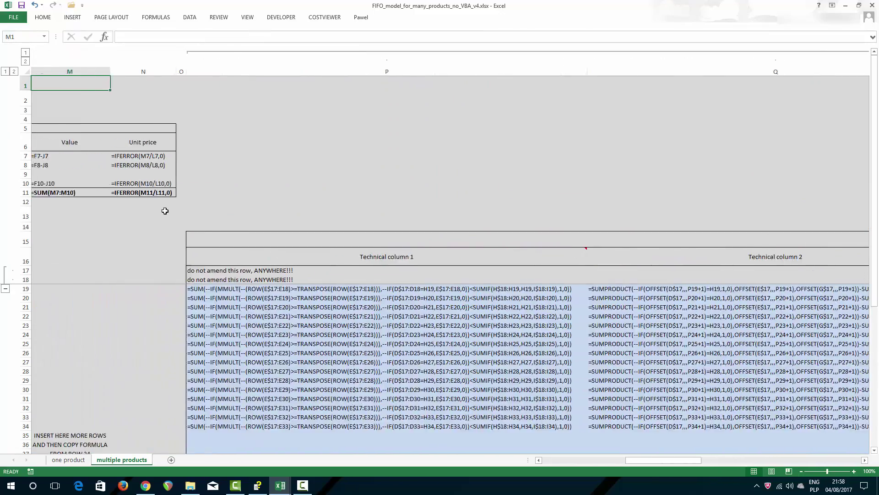
key("Left")
key("Left")
key("Left")
key("Left")
key("Left")
key("Left")
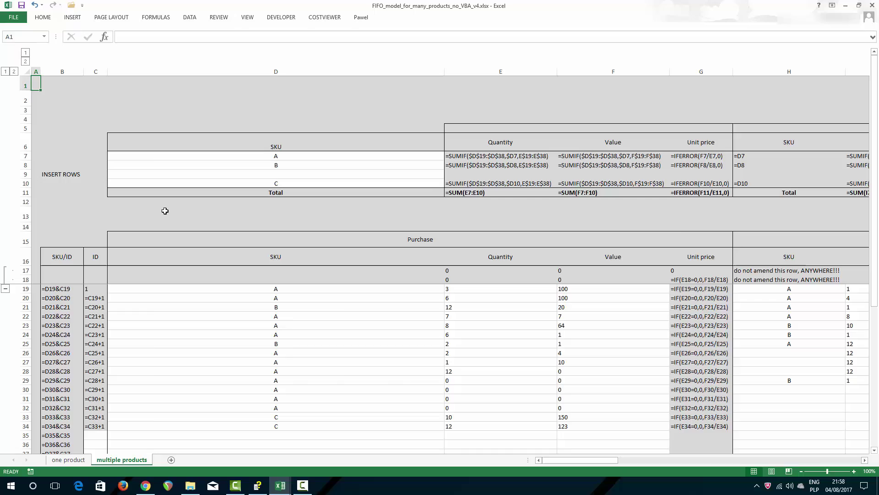
key("ctrl+grave")
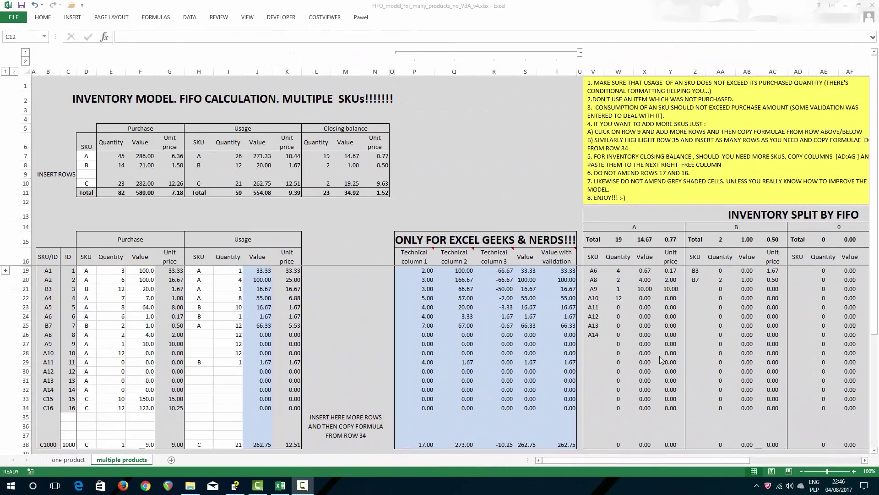
Step: Collapse the O–T technical column group and enter SKU X in D9
left_click(581, 56)
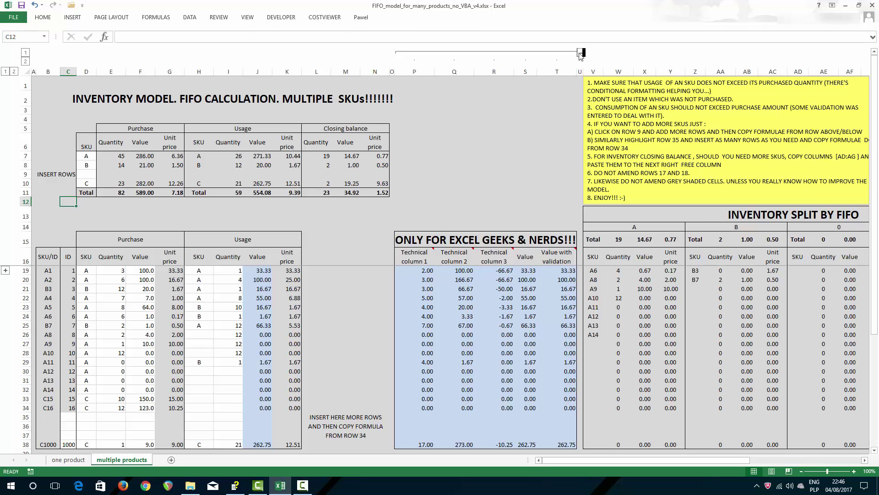
left_click(581, 53)
left_click(78, 174)
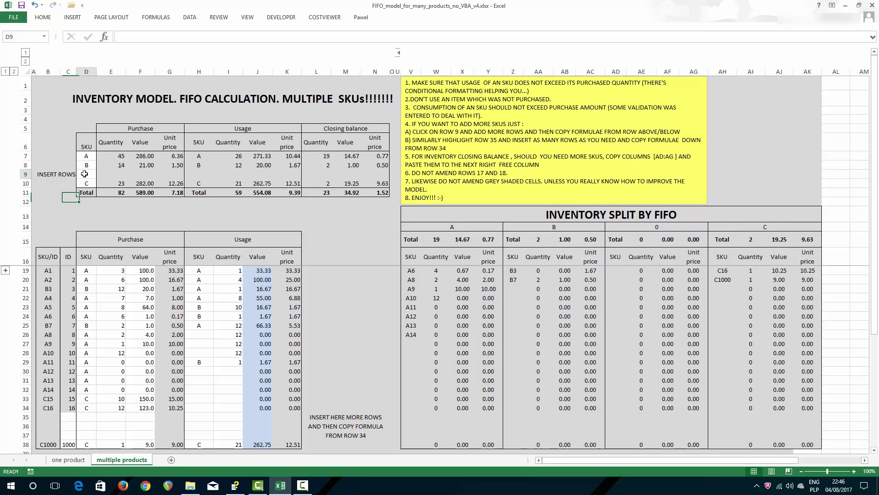
type("X")
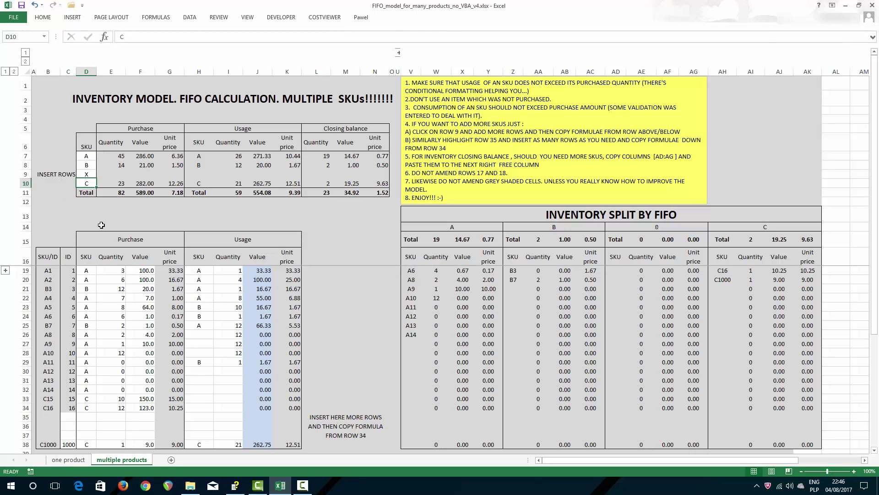
key("Tab")
Step: Copy row 8's summary formulas into the X row and check the new X split header
key("Up")
key("ctrl+shift+Right")
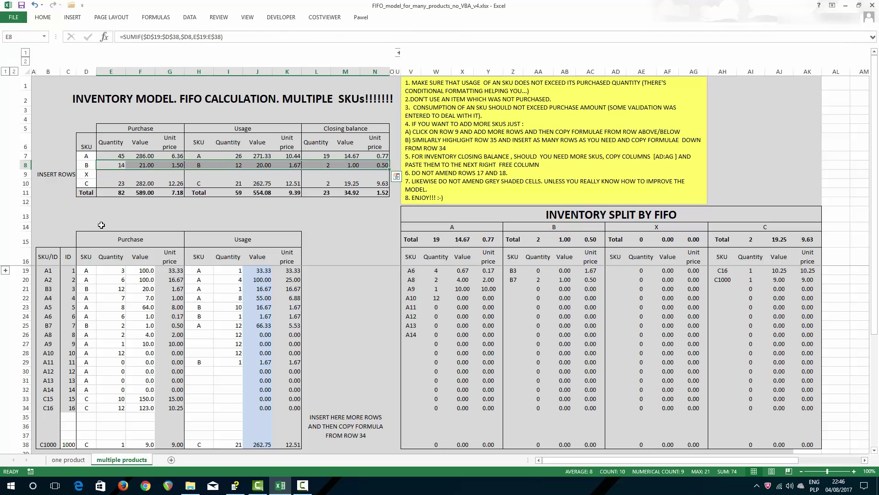
key("ctrl+c")
key("Down")
key("ctrl+v")
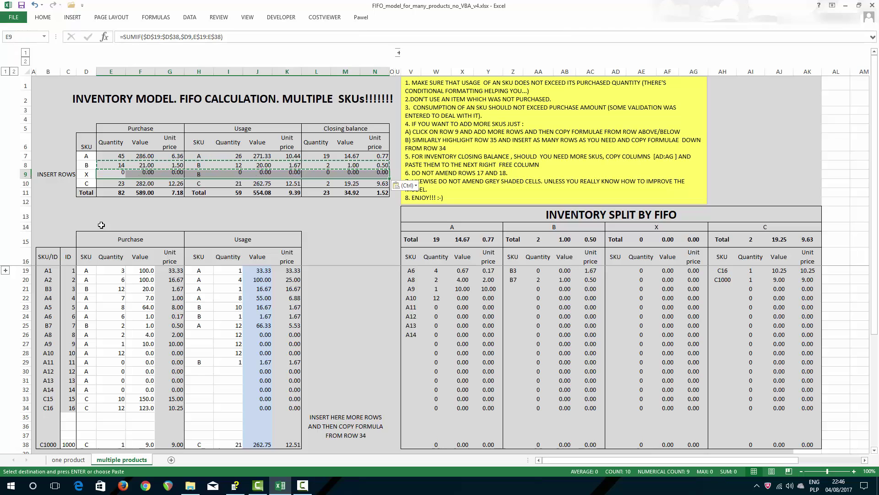
key("Escape")
left_click(89, 178)
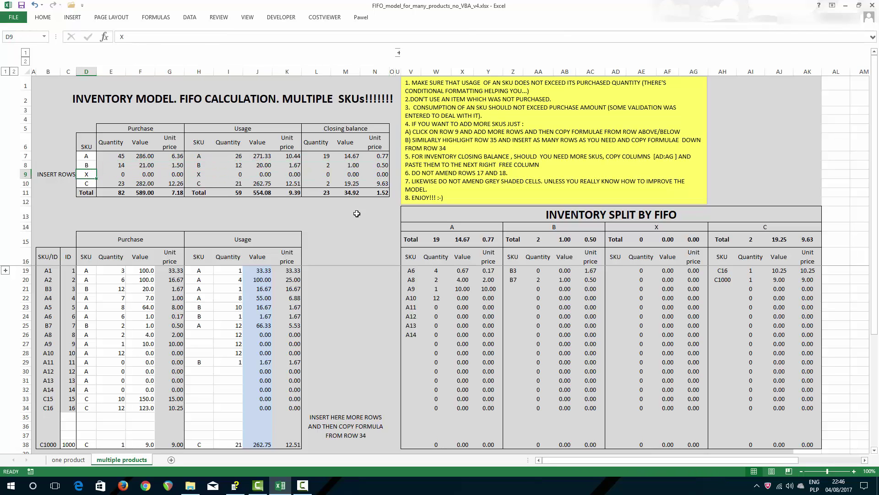
left_click(616, 228)
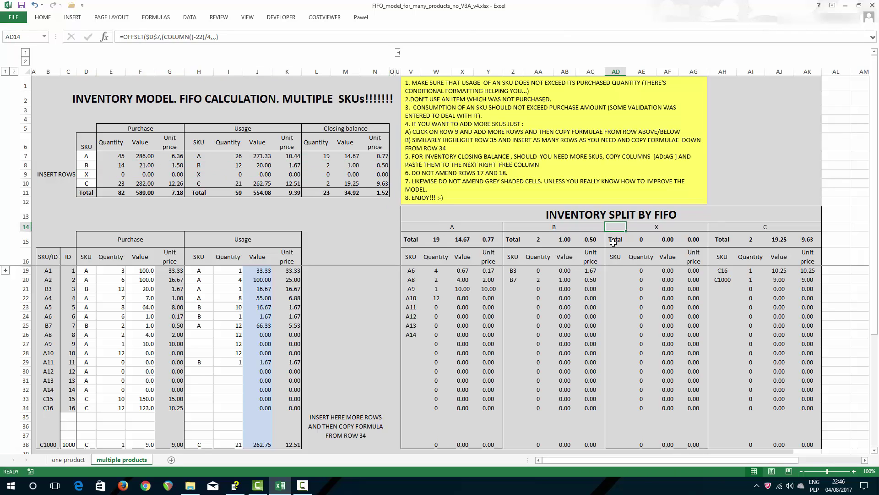
Step: Insert four blank rows at row 35 and fill them with copies of batch C16
right_click(25, 417)
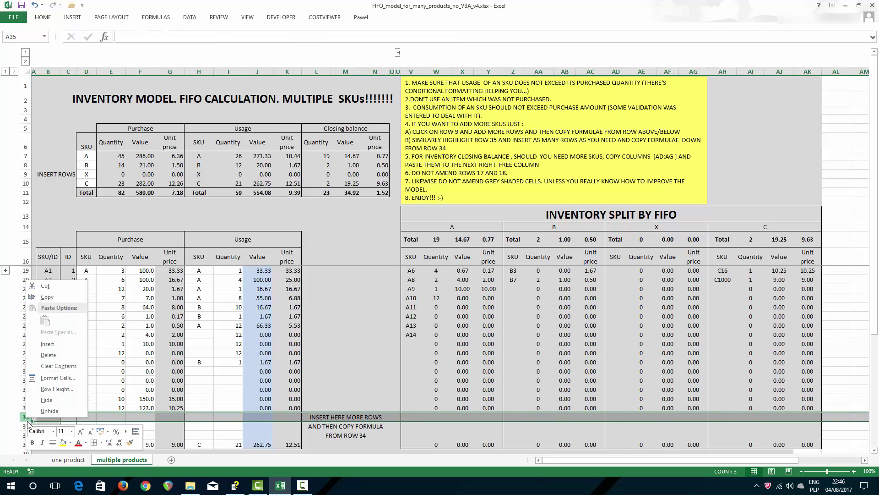
left_click(48, 343)
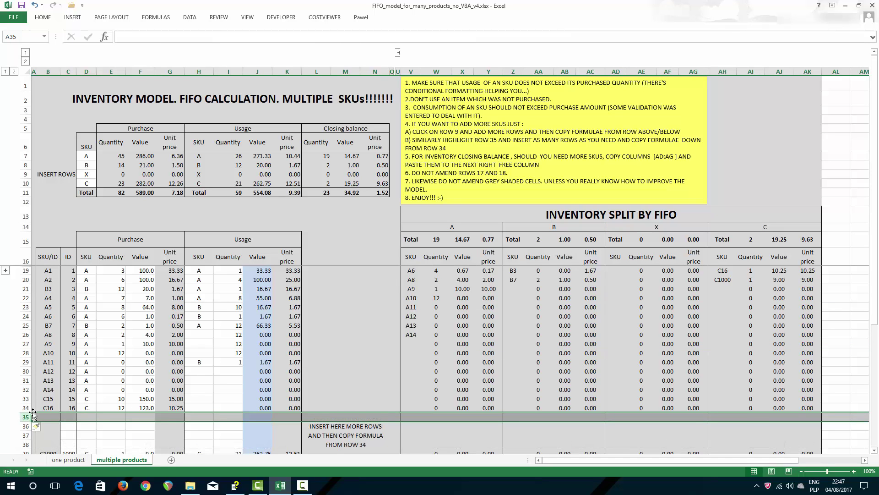
key("F4")
key("F4")
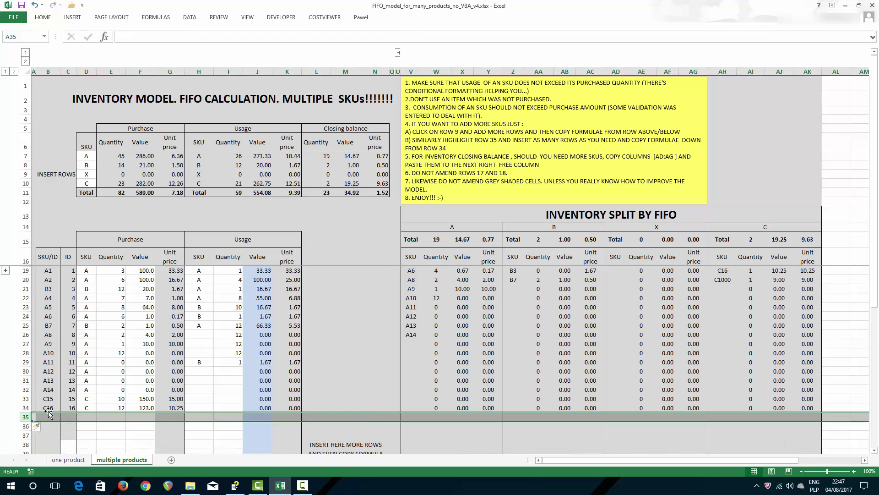
left_click(26, 408)
key("ctrl+c")
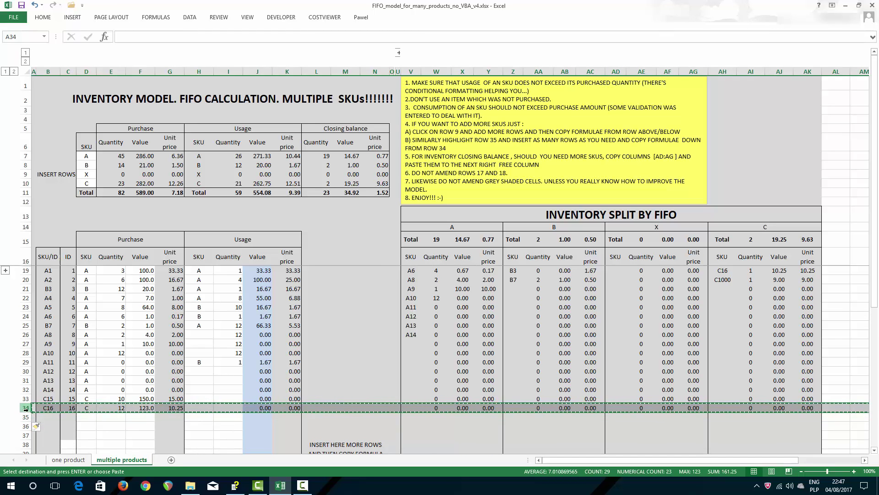
left_click_drag(26, 416, 28, 445)
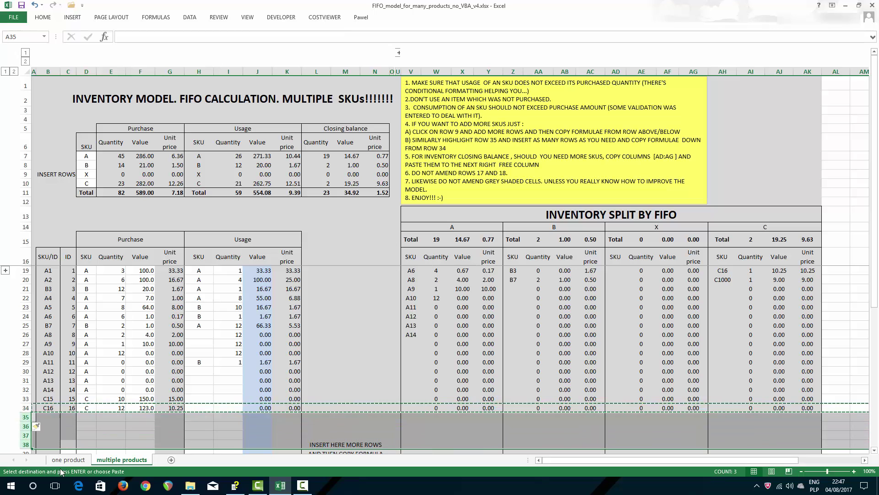
key("ctrl+v")
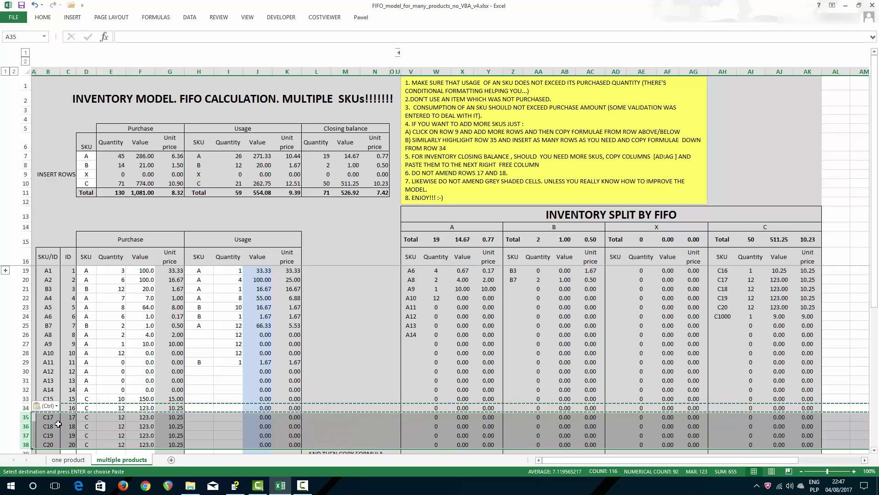
Step: Change the SKU of the four new batches in D35:D38 to X
left_click(82, 417)
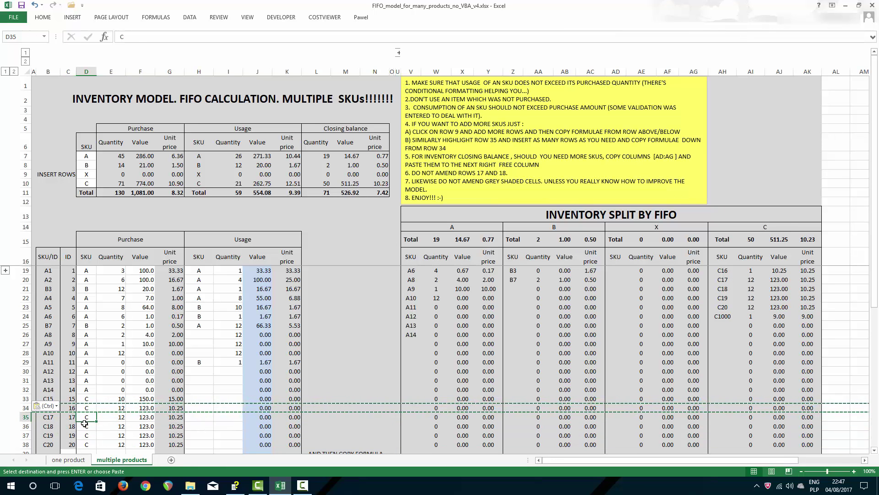
type("X")
key("Return")
type("X")
key("Return")
type("X")
key("ctrl+Return")
key("Down")
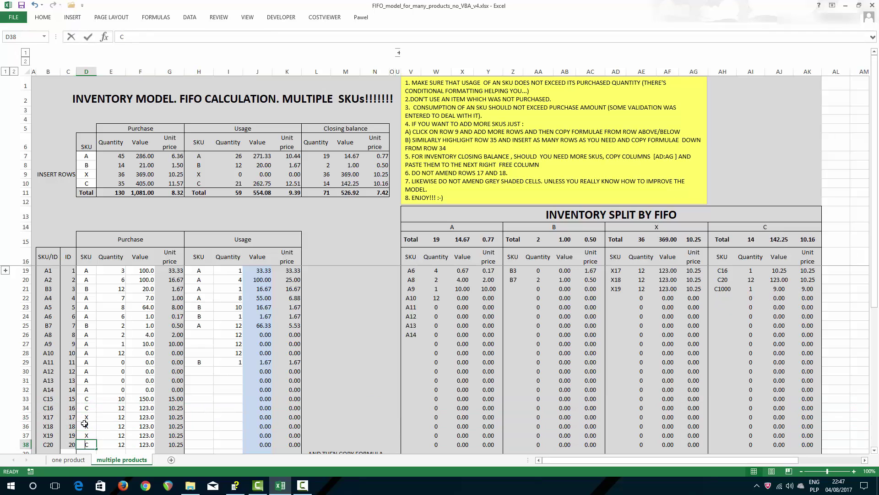
type("X")
key("Return")
key("Return")
key("Return")
key("Return")
key("Return")
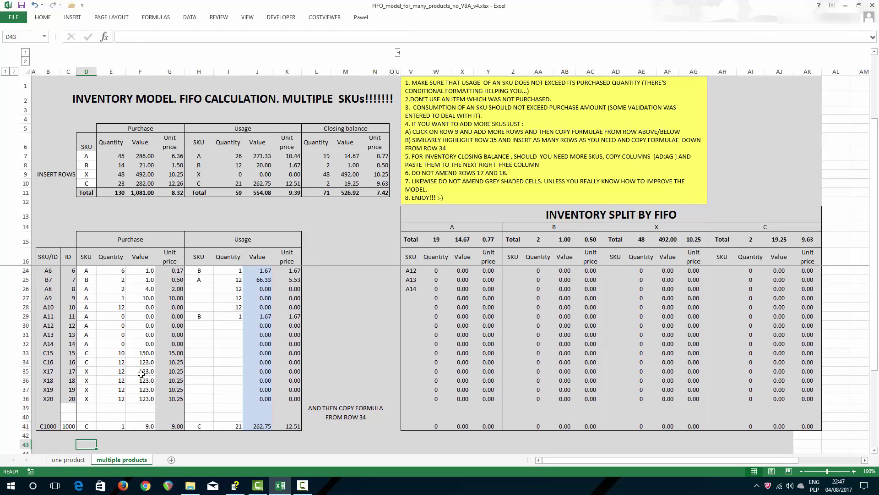
left_click_drag(143, 371, 139, 400)
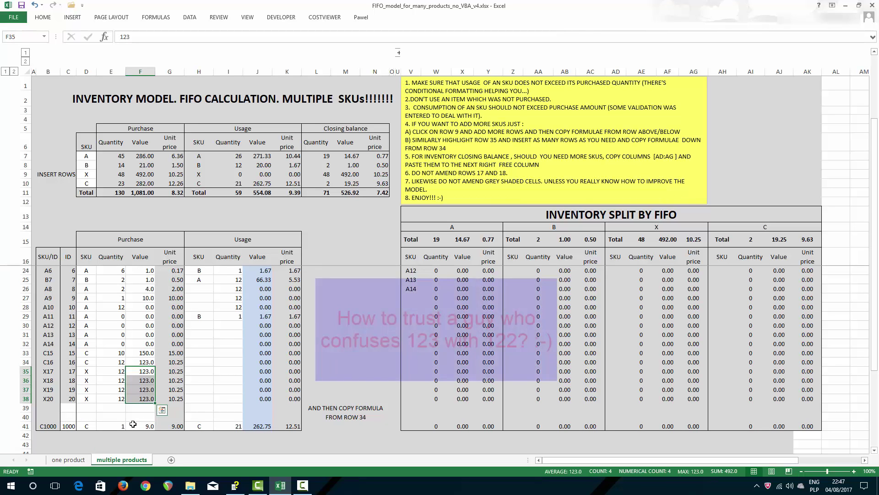
left_click(669, 241)
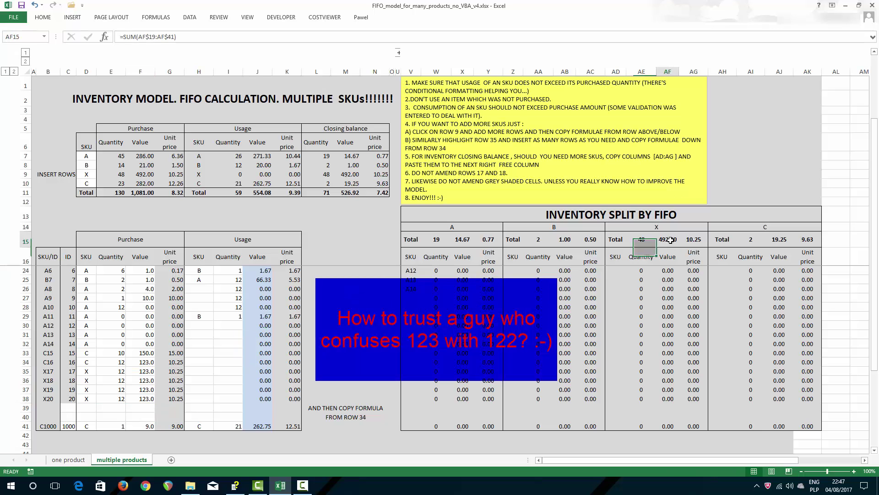
Step: Enter values 100, 90, 80 and 70 in F35:F38 and review the falling unit prices
left_click(141, 371)
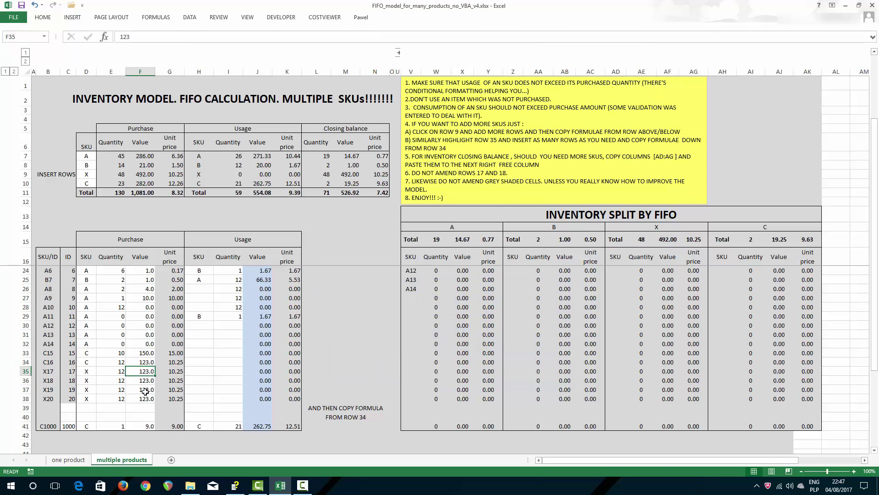
type("100")
key("Return")
type("90")
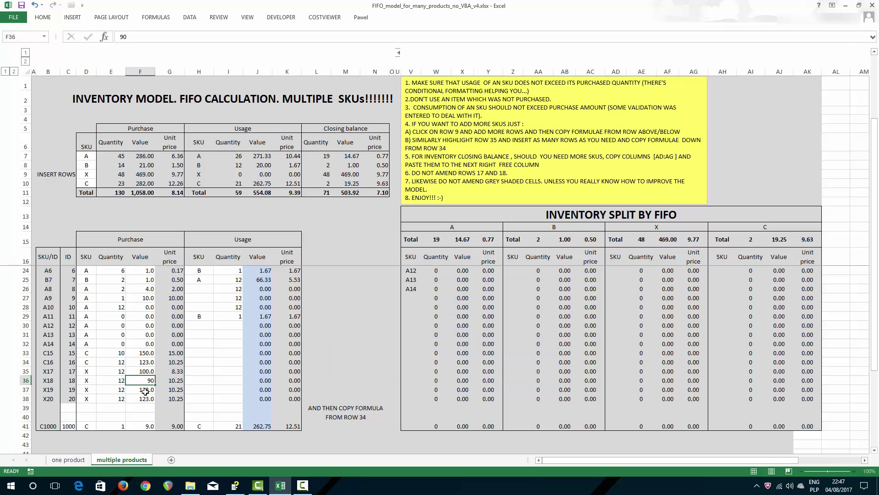
key("Return")
type("80")
key("Return")
type("70")
key("Return")
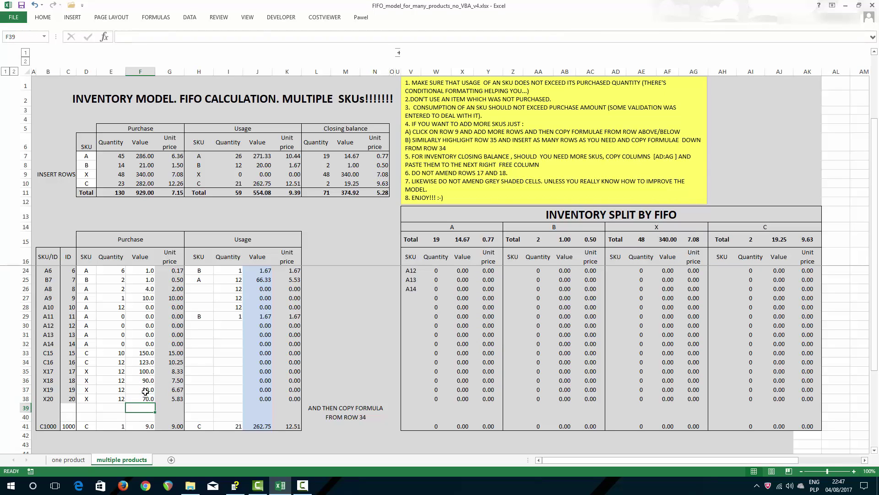
left_click_drag(169, 371, 170, 399)
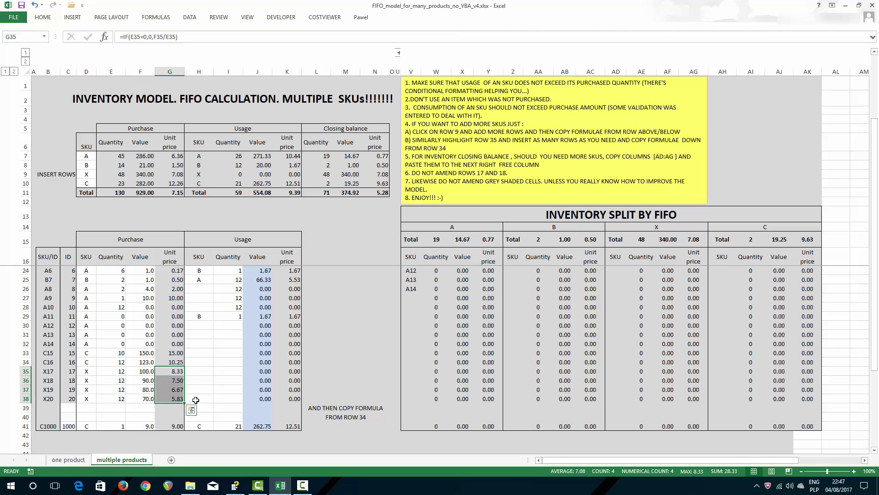
left_click(195, 398)
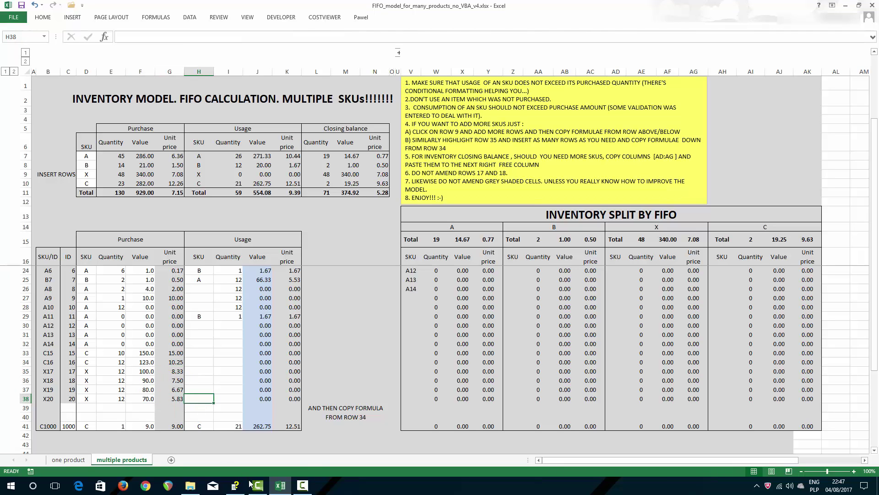
mouse_move(249, 483)
type("X")
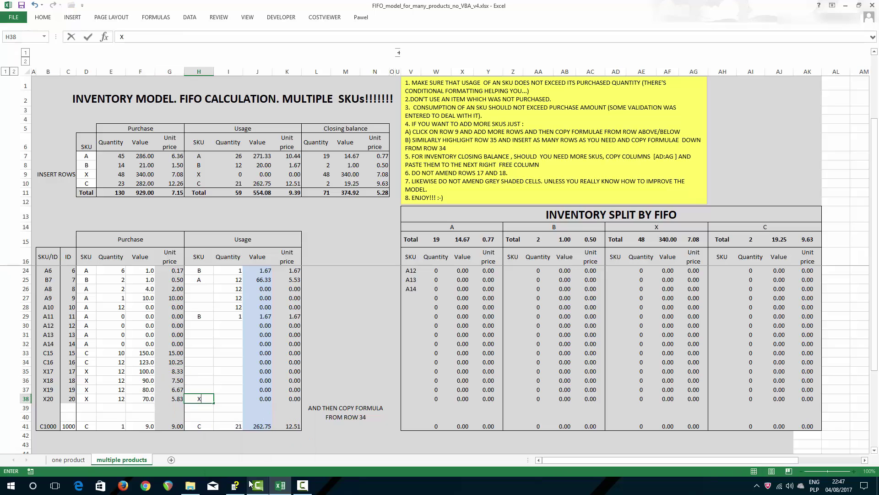
key("Tab")
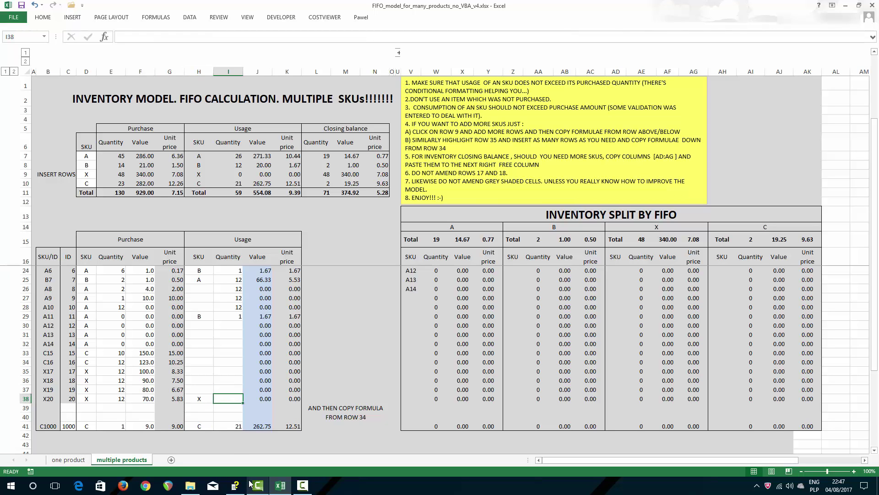
type("12")
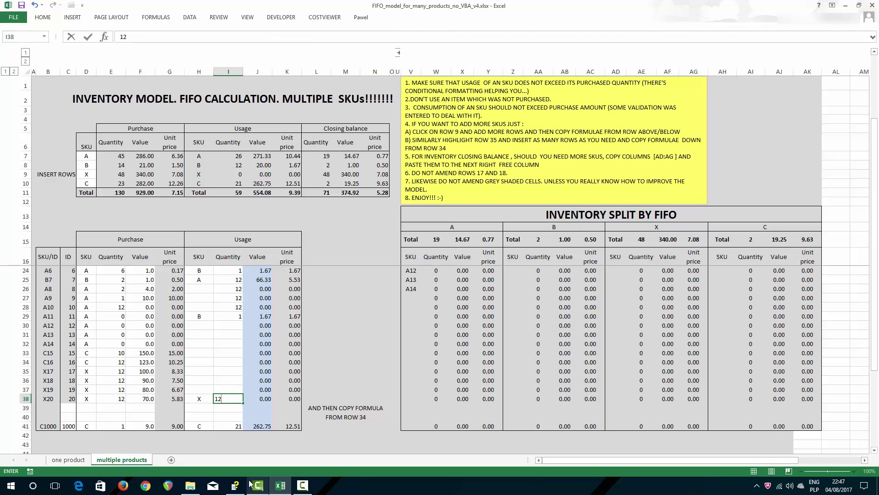
type("36")
key("ctrl+Return")
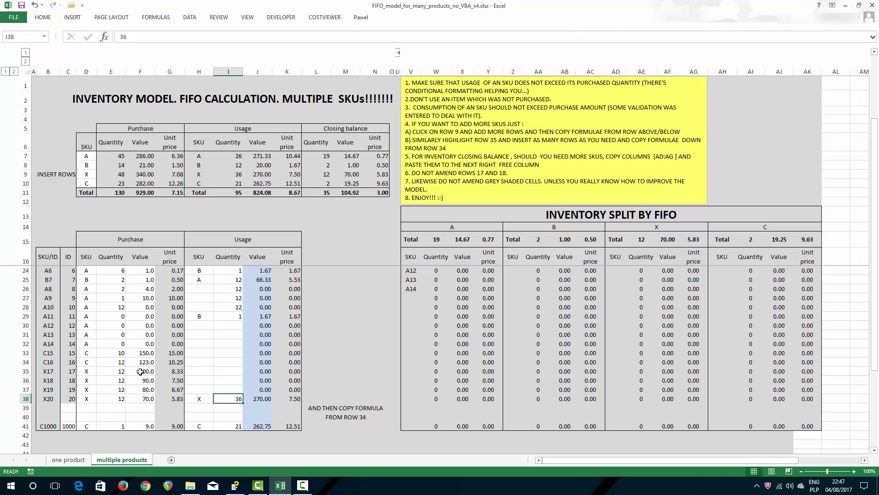
mouse_move(141, 372)
left_mouse_down()
mouse_move(140, 388)
mouse_move(119, 374)
mouse_move(119, 388)
mouse_move(141, 373)
mouse_move(141, 388)
left_mouse_up()
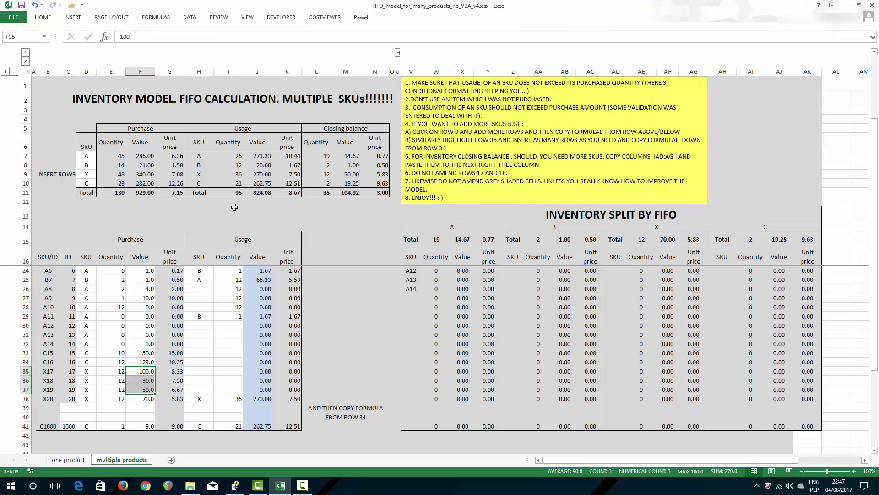
left_click(263, 173)
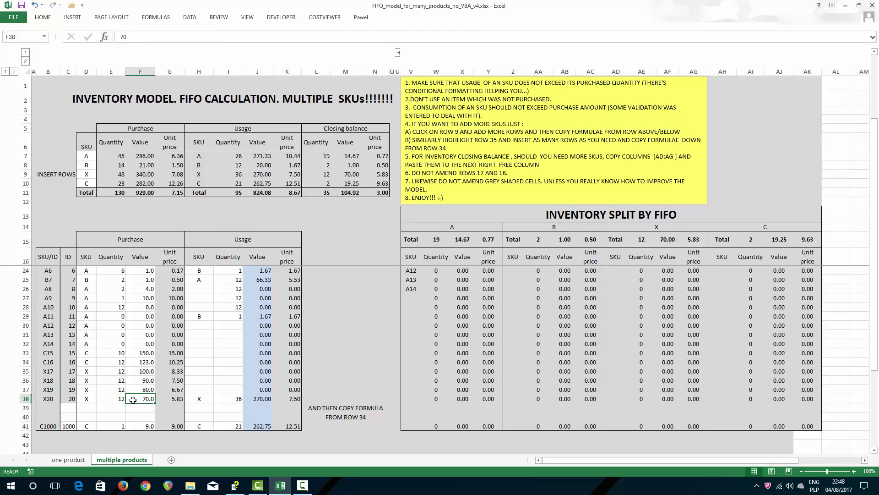
left_click_drag(120, 399, 159, 395)
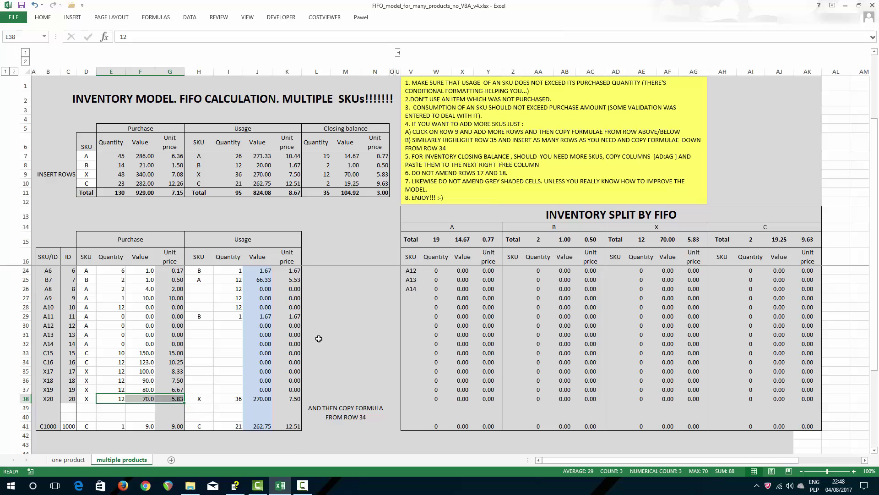
scroll(321, 337, "up", 2)
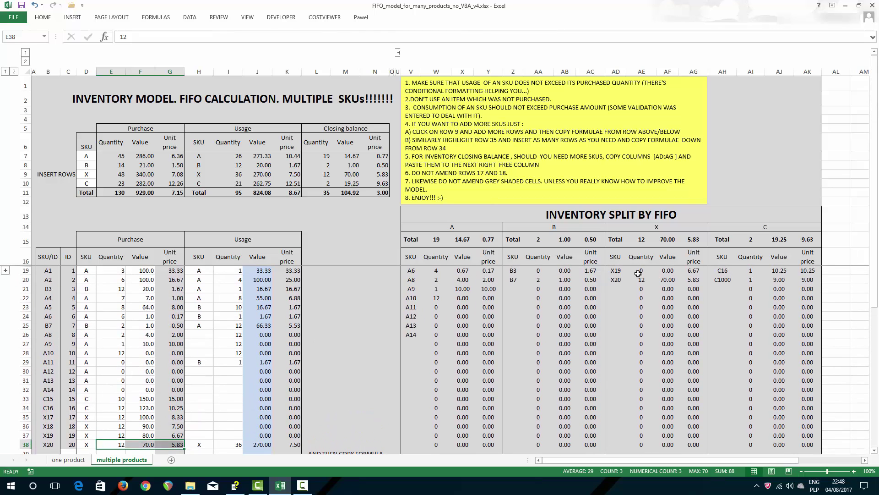
Step: Zoom to 90% and enter 35 as SKU X usage in I38, checking batches X19 and X20
left_click_drag(614, 280, 642, 289)
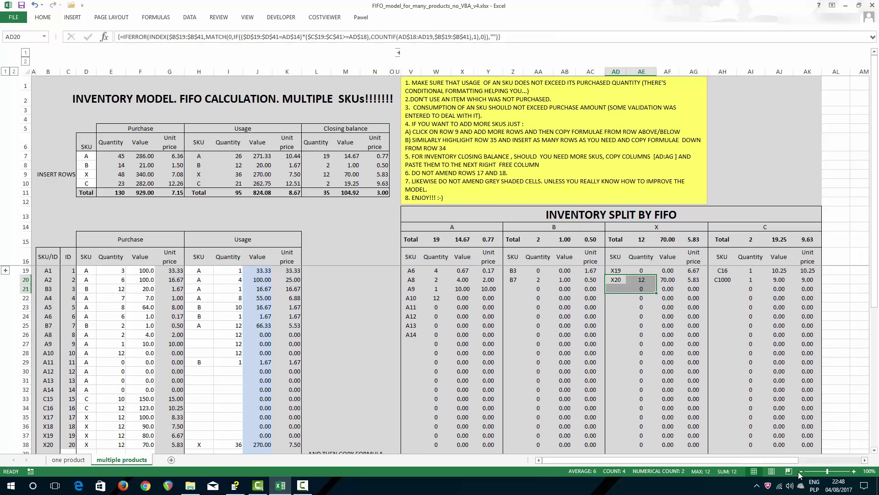
left_click(801, 470)
left_click(207, 338)
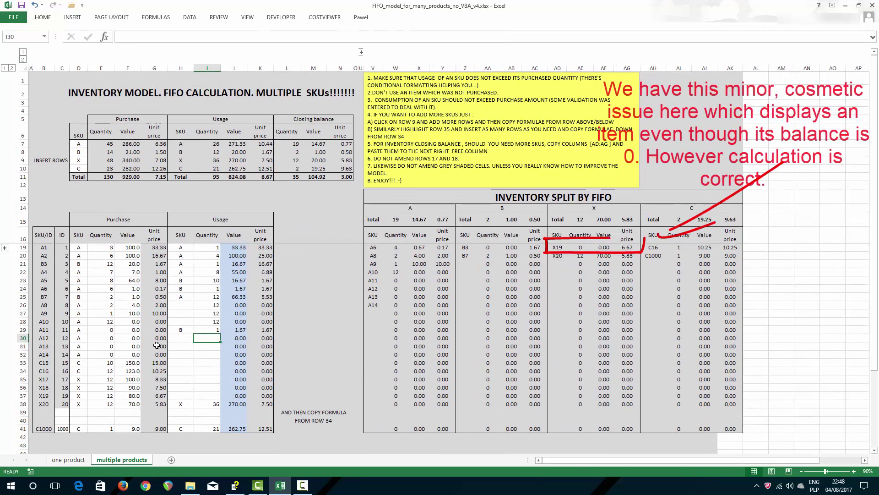
left_click(204, 406)
type("35")
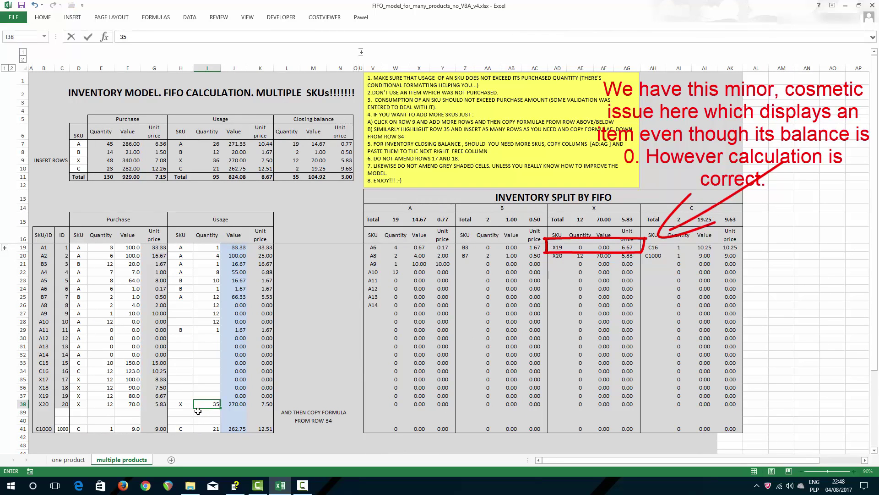
key("Return")
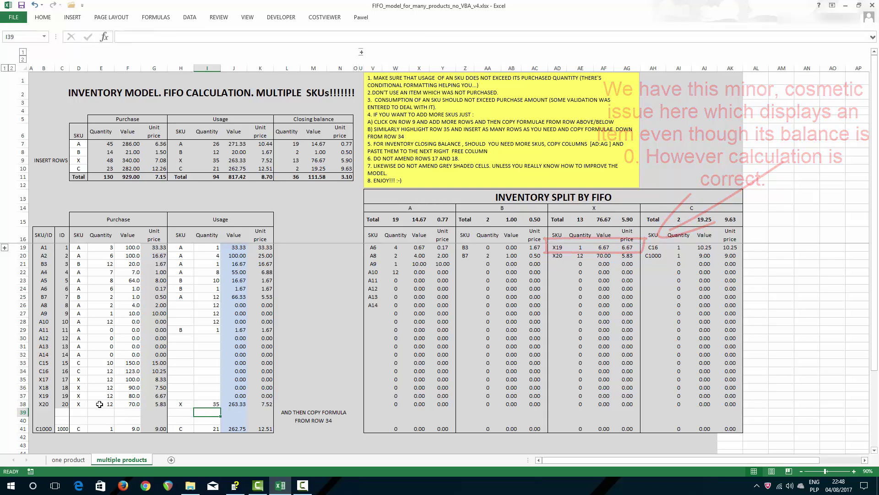
left_click_drag(580, 249, 578, 257)
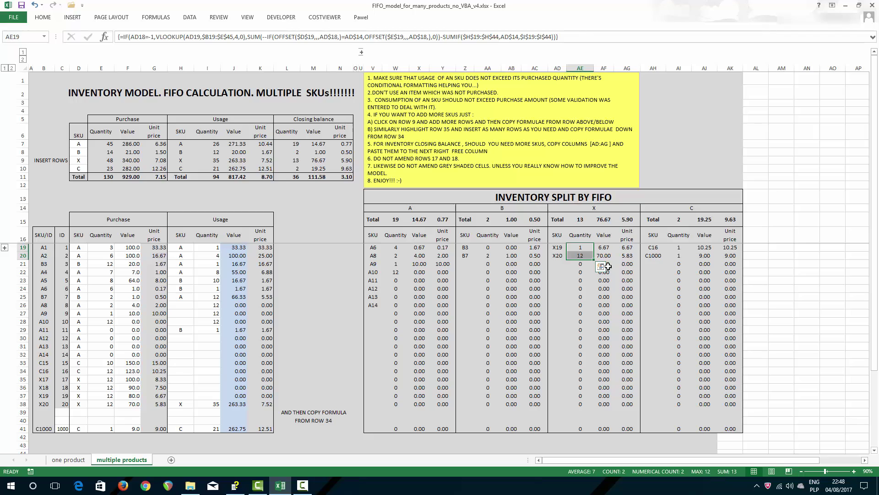
left_click(101, 405)
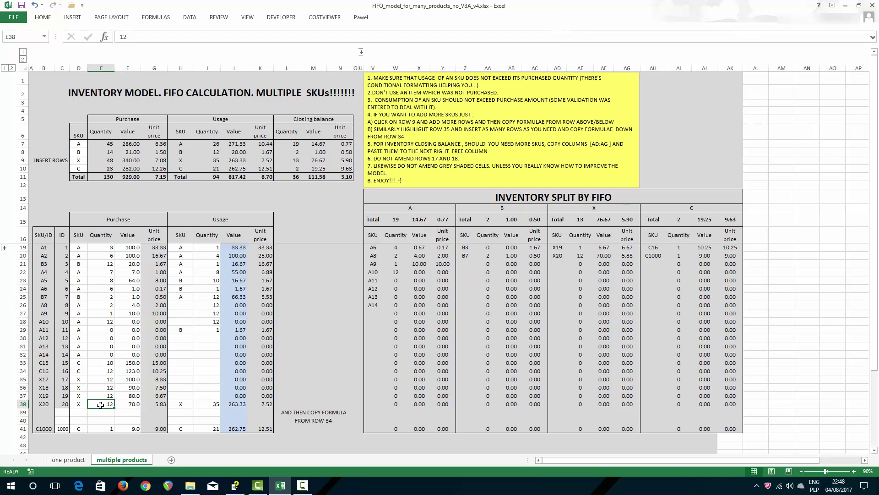
left_click(100, 393)
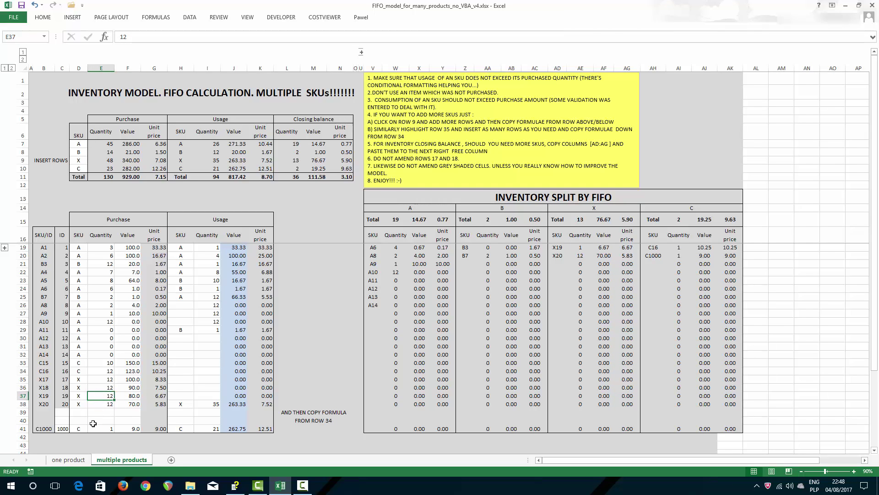
left_click(64, 397)
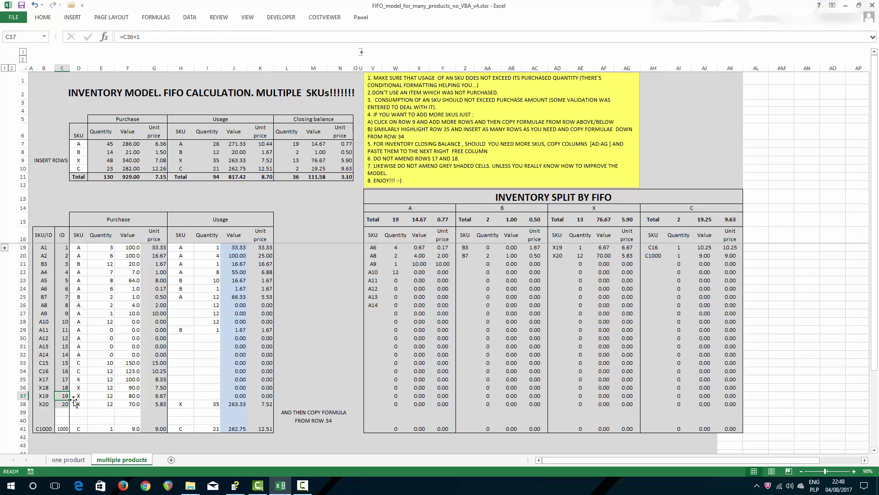
Step: Enter 23 as SKU X usage in I38 and review the remaining X18–X20 quantities and totals
left_click(201, 405)
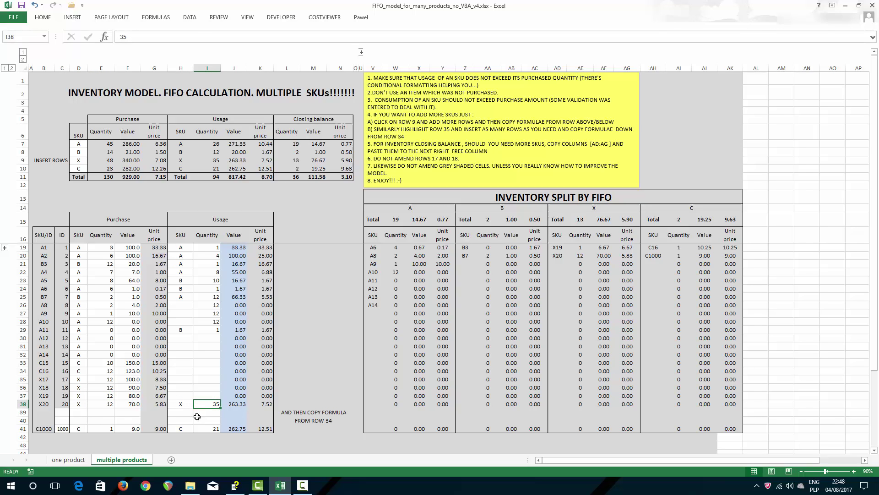
type("32")
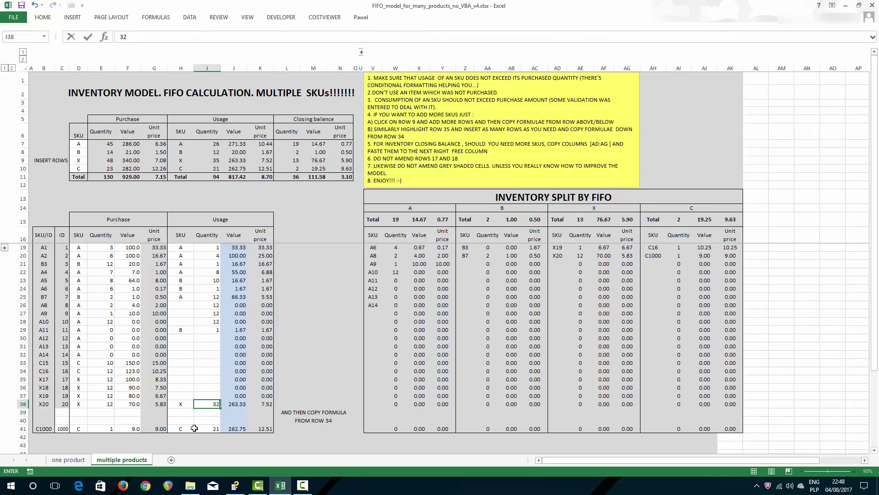
key("BackSpace")
key("BackSpace")
type("2")
key("Return")
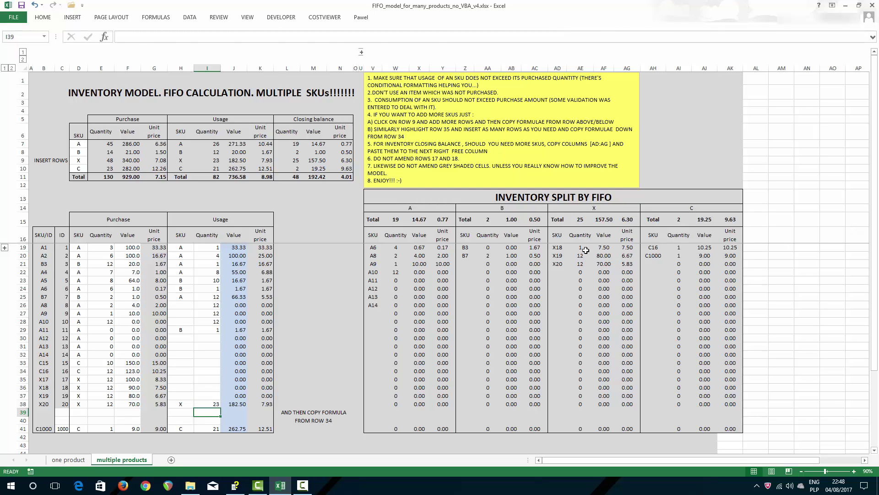
left_click_drag(586, 250, 582, 265)
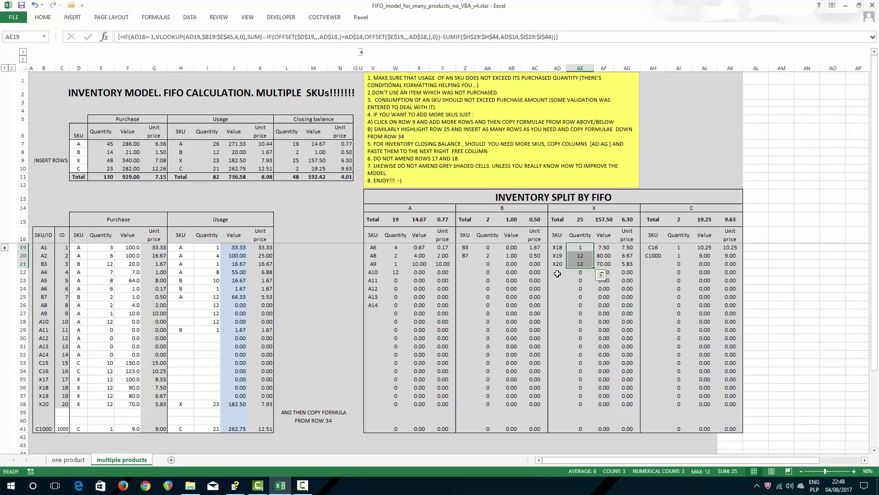
left_click_drag(557, 220, 628, 220)
left_click_drag(594, 248, 619, 263)
left_click_drag(564, 220, 629, 219)
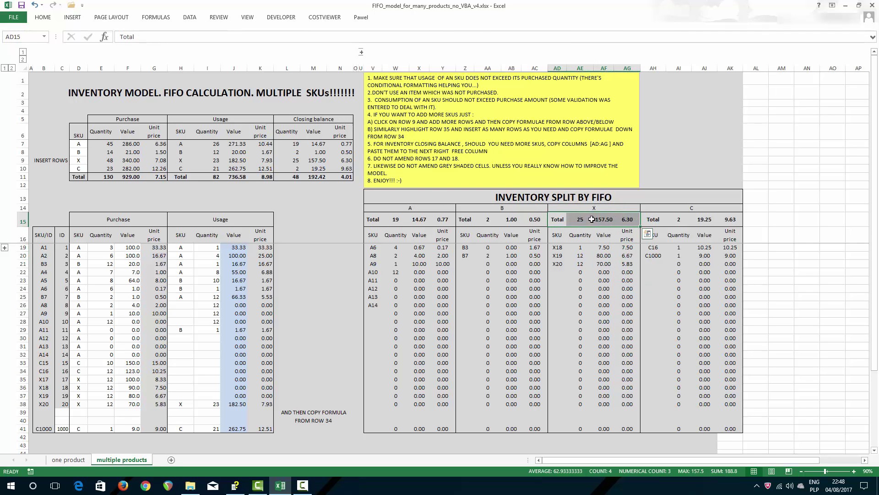
left_click_drag(351, 161, 111, 161)
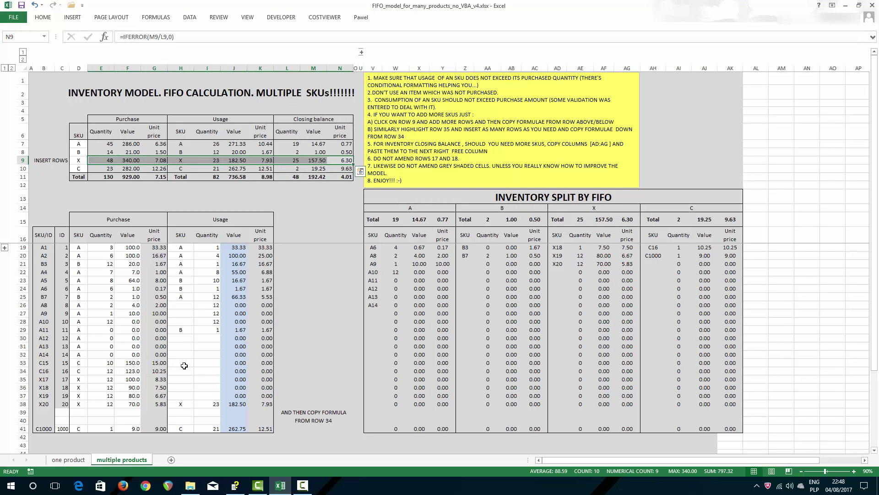
Step: Enter 36 as SKU X usage in I38, then inspect the lookup formulas in row 41 and AA32
left_click(105, 405)
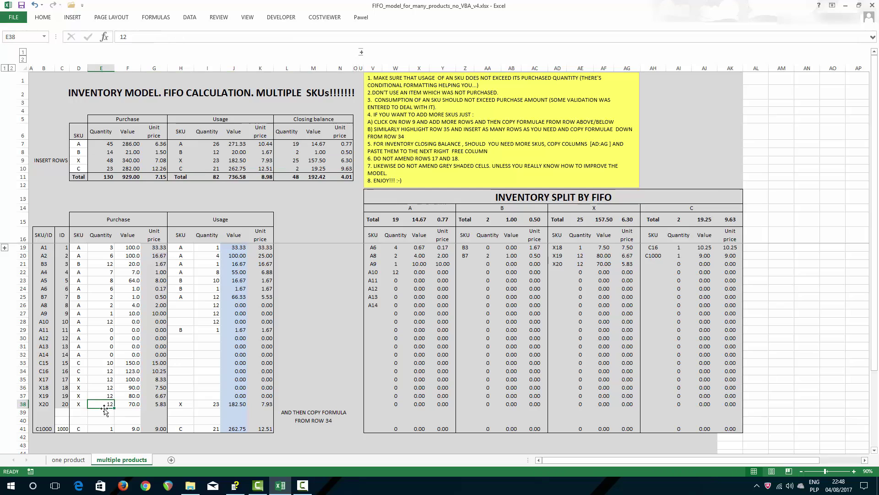
key("Right")
key("Right")
key("Right")
key("Right")
type("36")
key("ctrl+Return")
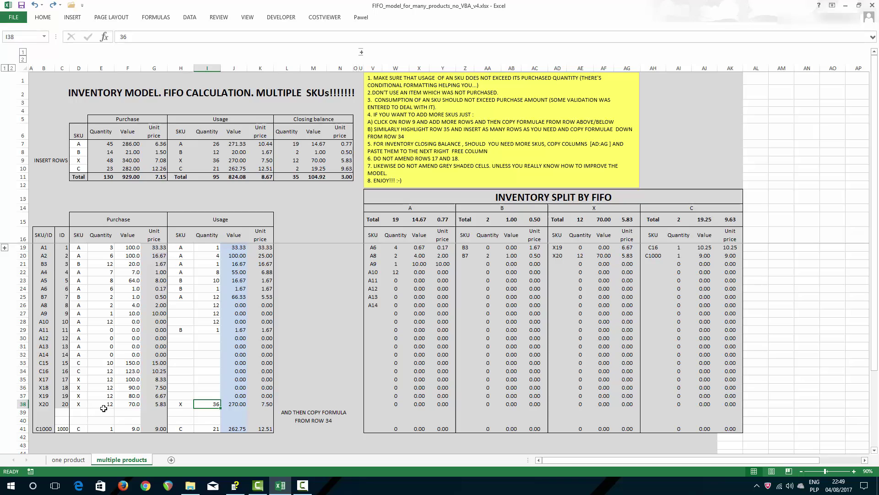
left_click(111, 428)
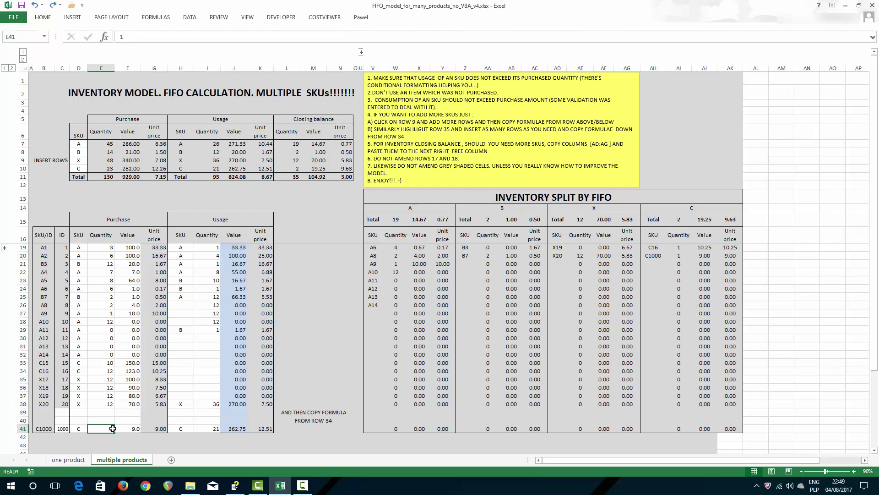
left_click(399, 427)
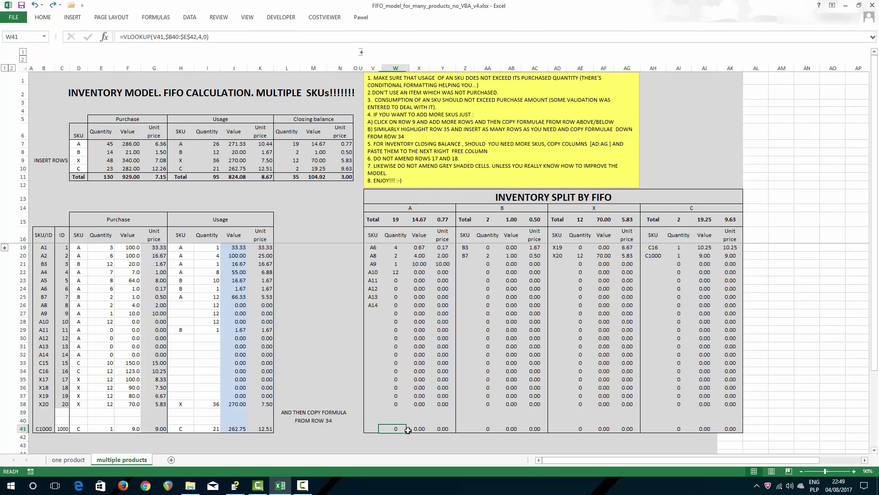
left_click(488, 428)
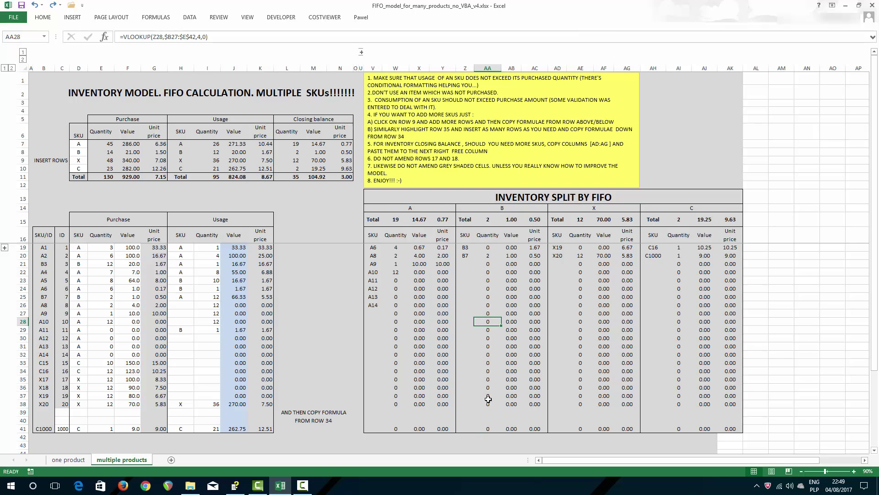
left_click(481, 353)
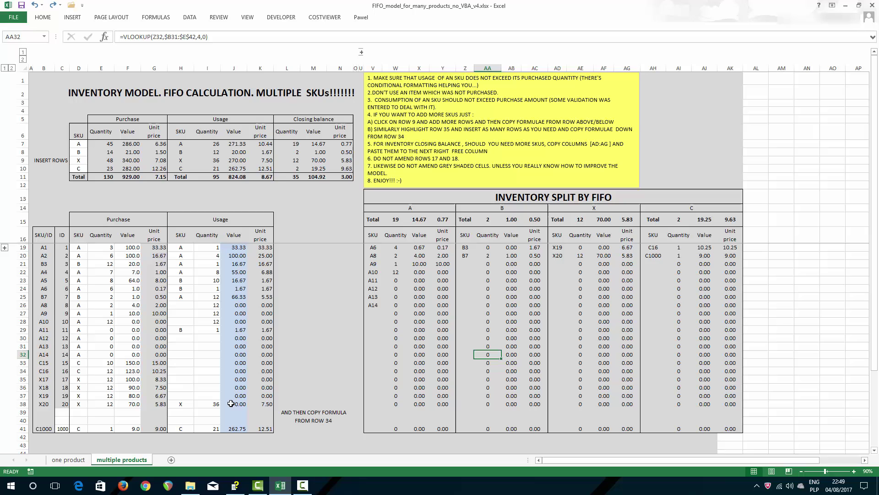
left_click(19, 404)
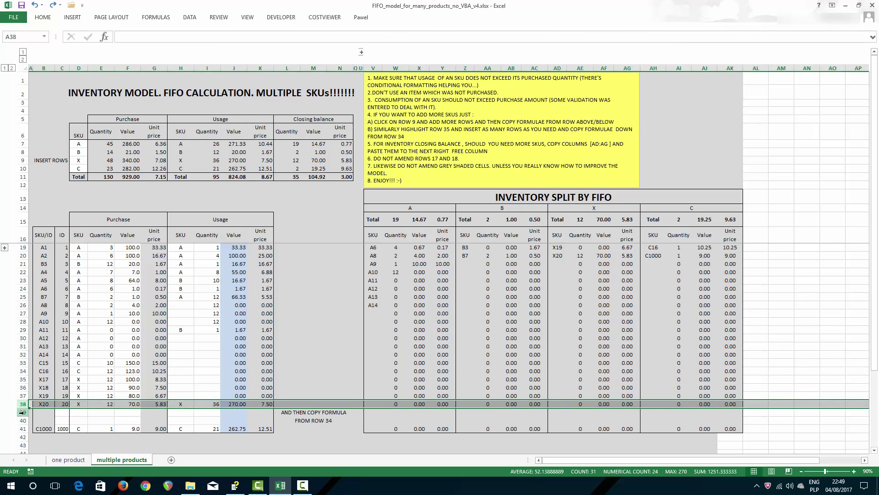
left_click(22, 411)
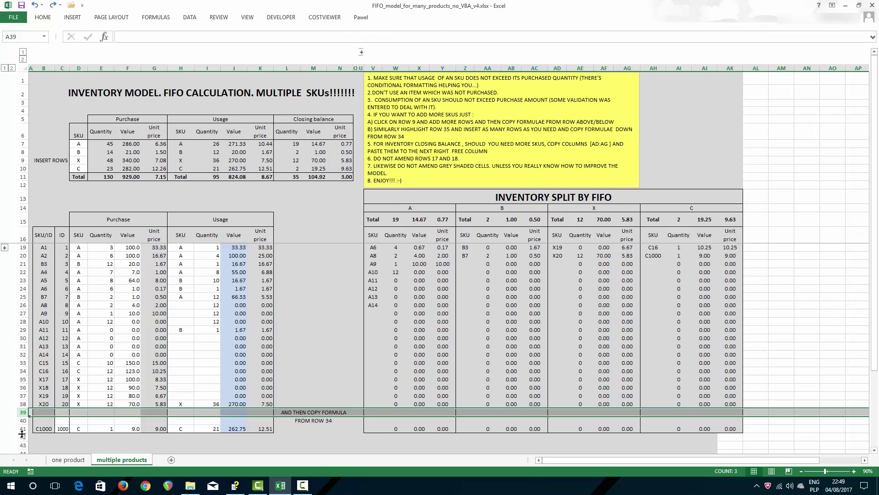
left_click(22, 404)
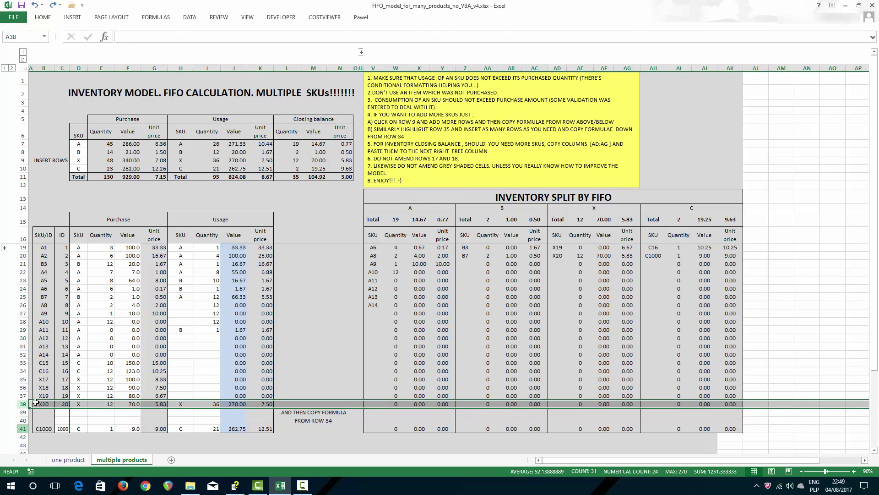
left_click(64, 370)
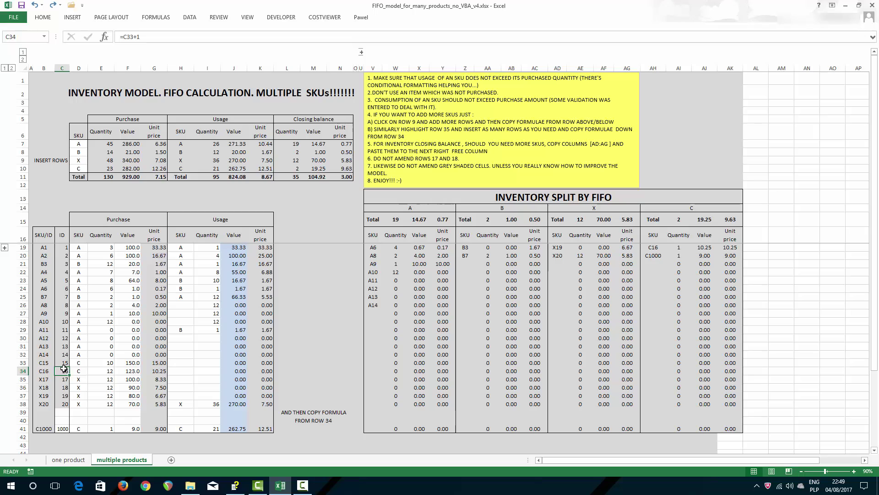